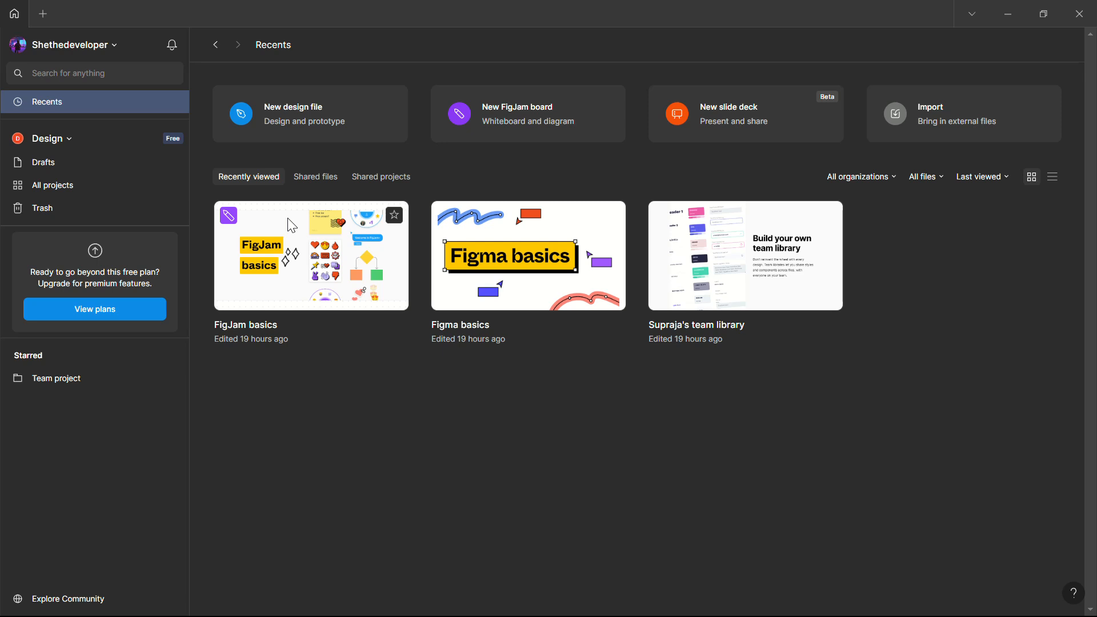
Create a new blank design file
left_click(290, 111)
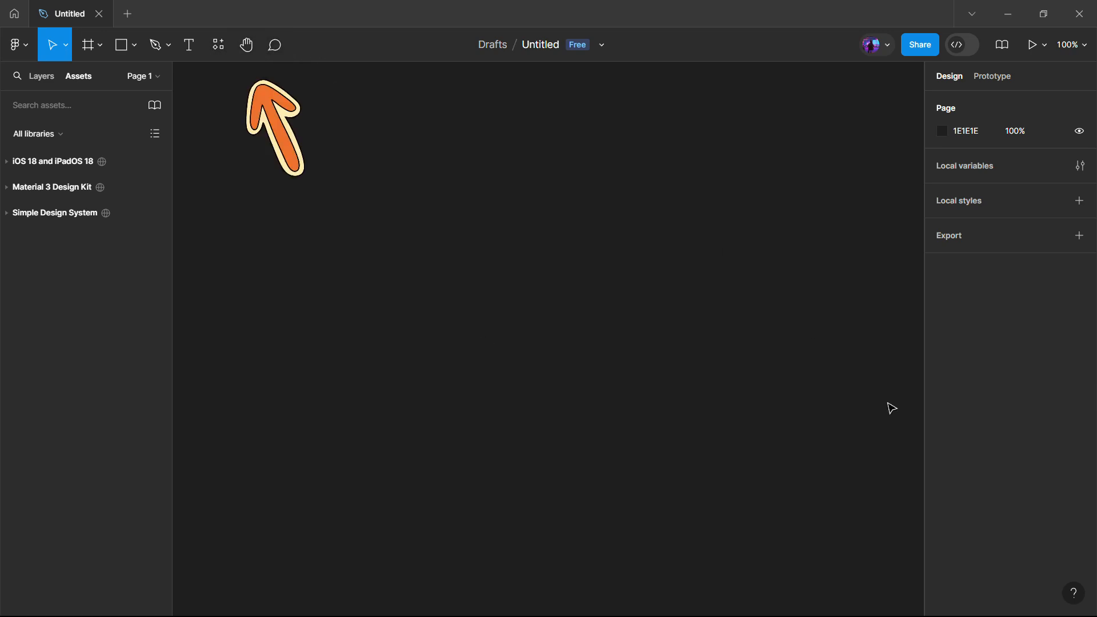
Look over the help options, the file's layer list and the page's prototype settings
left_click(1075, 595)
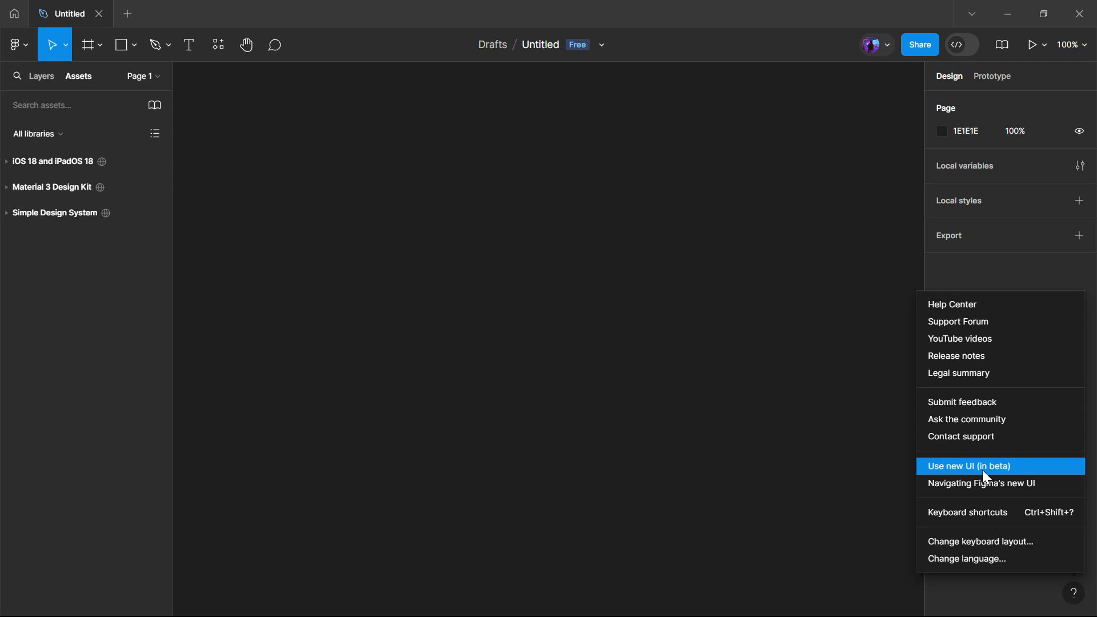
left_click(807, 535)
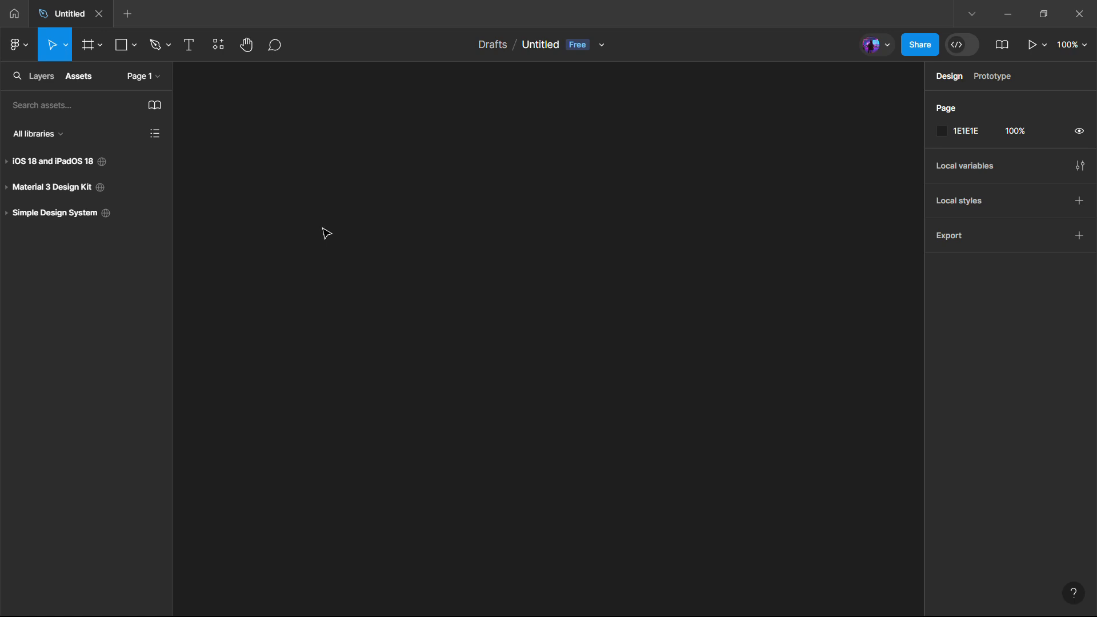
left_click(36, 77)
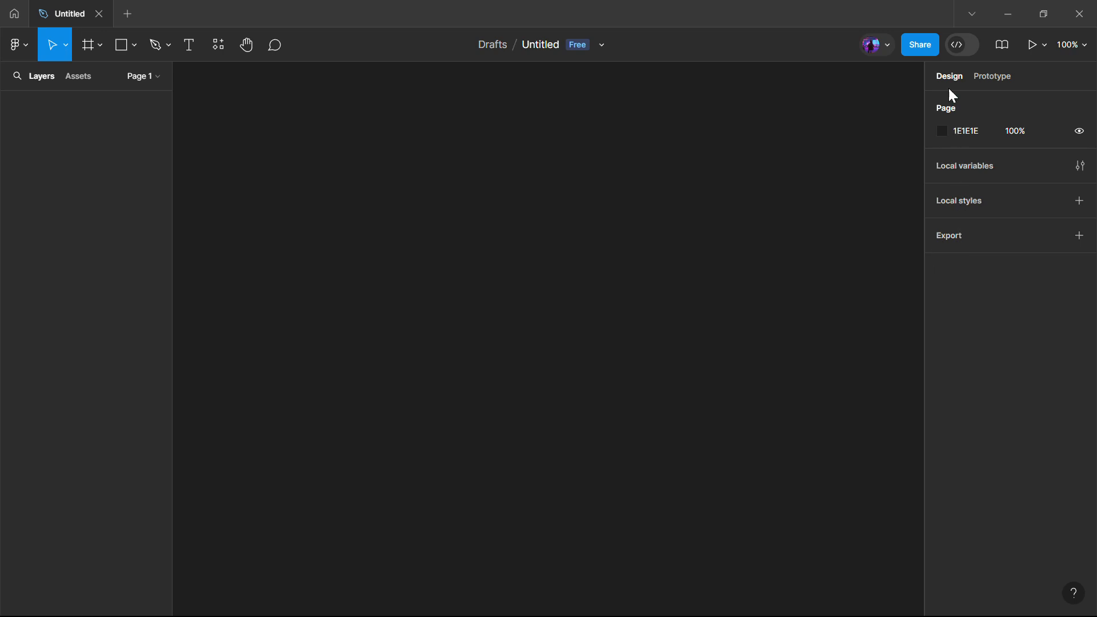
left_click(988, 75)
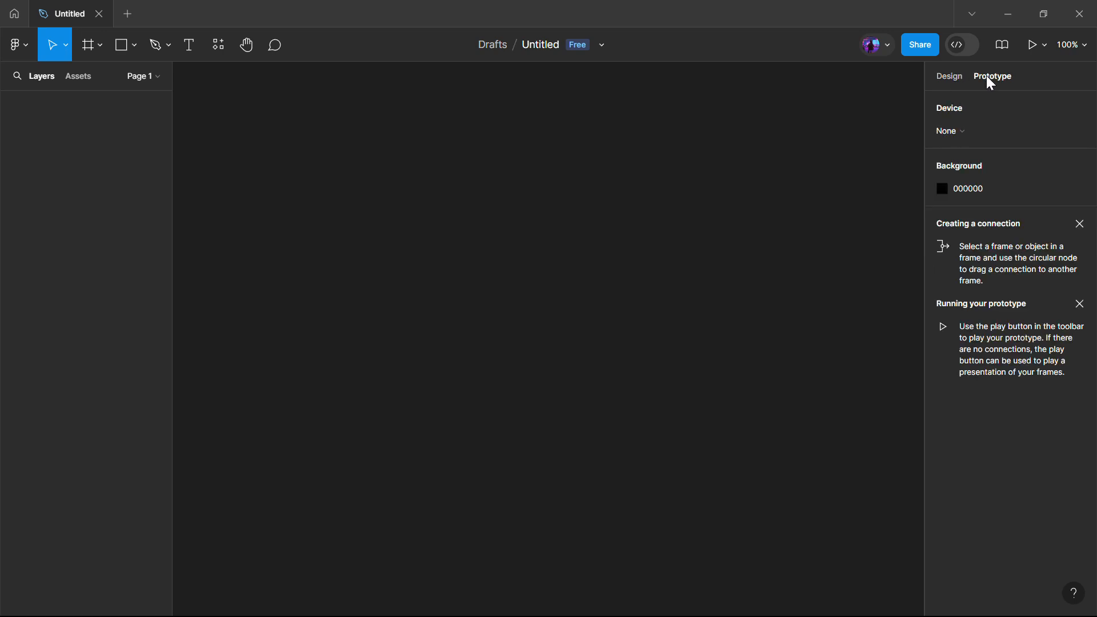
left_click(950, 76)
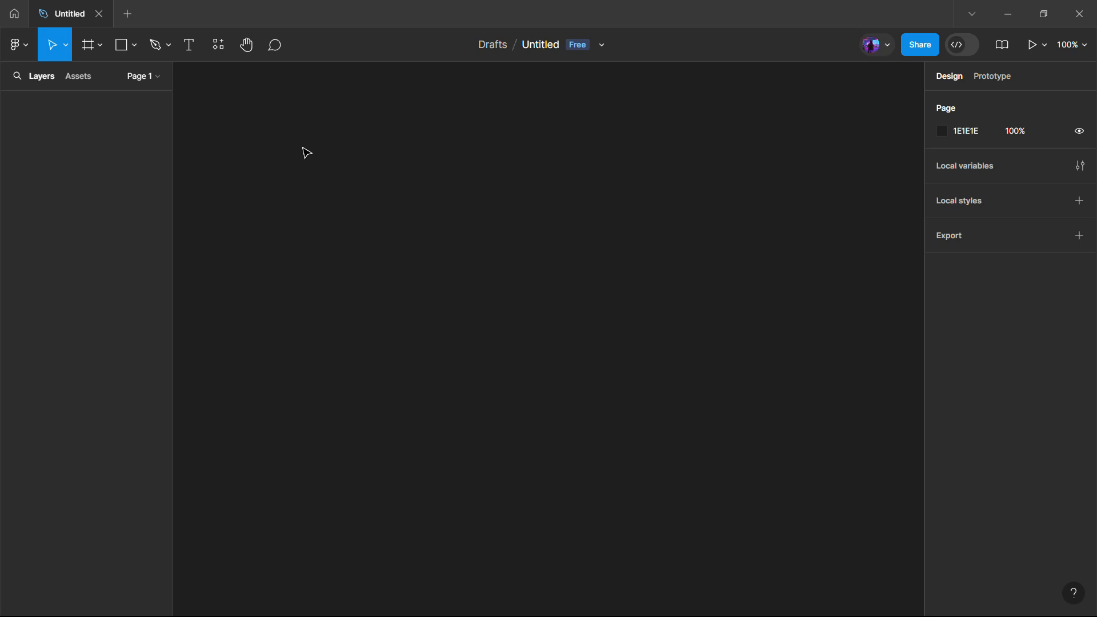
Draw a frame about 670 × 436 on the canvas and place a 100 × 100 frame inside it near its right edge
left_click(86, 49)
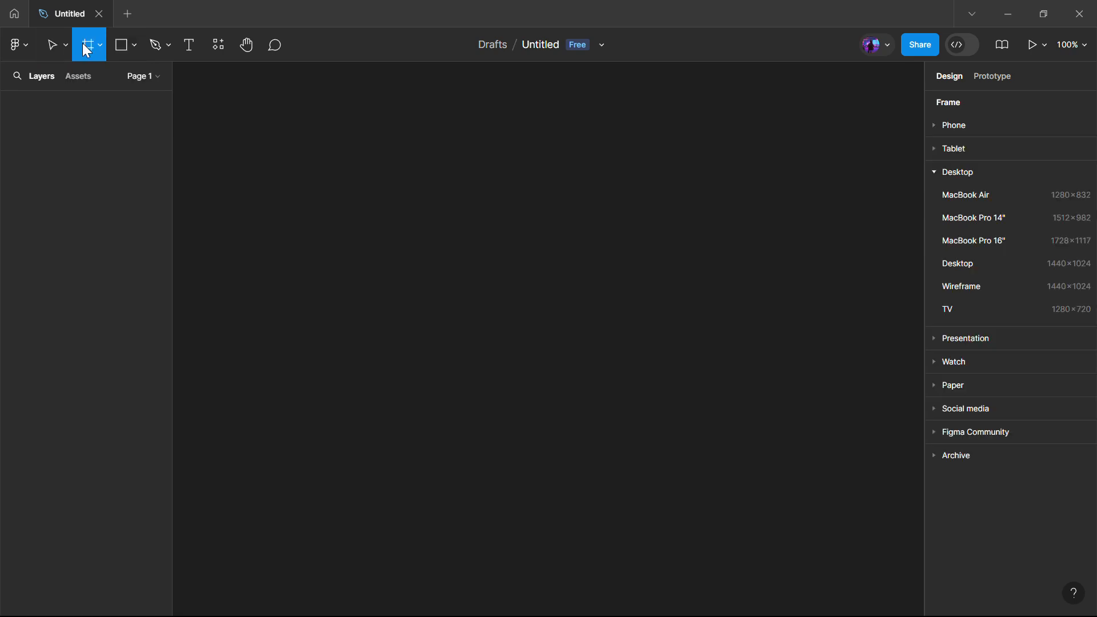
left_click_drag(290, 155, 768, 468)
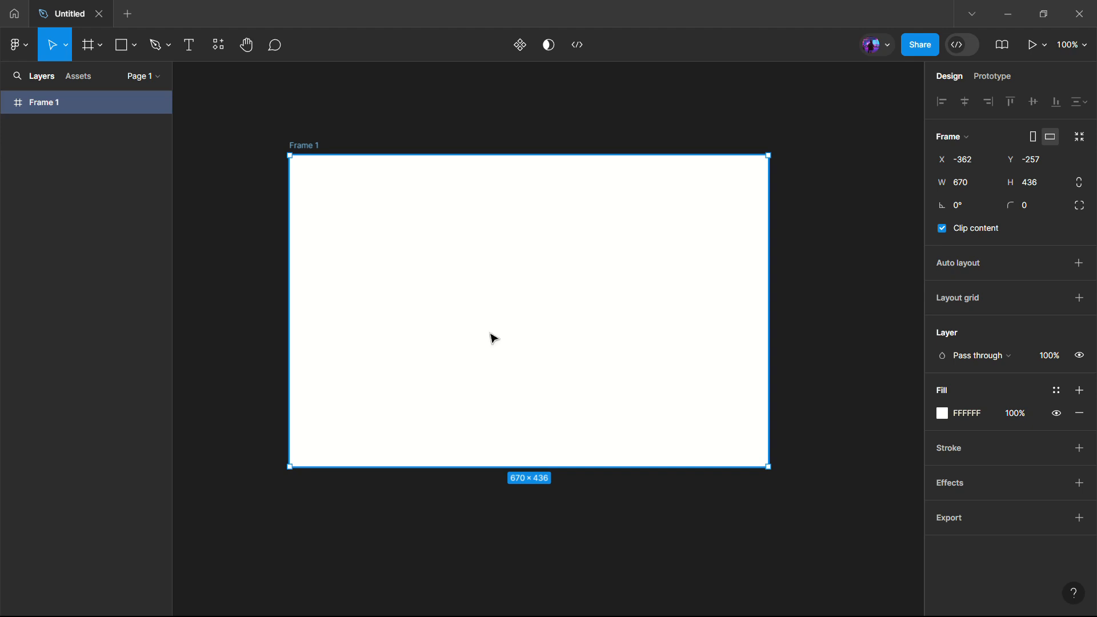
key("f")
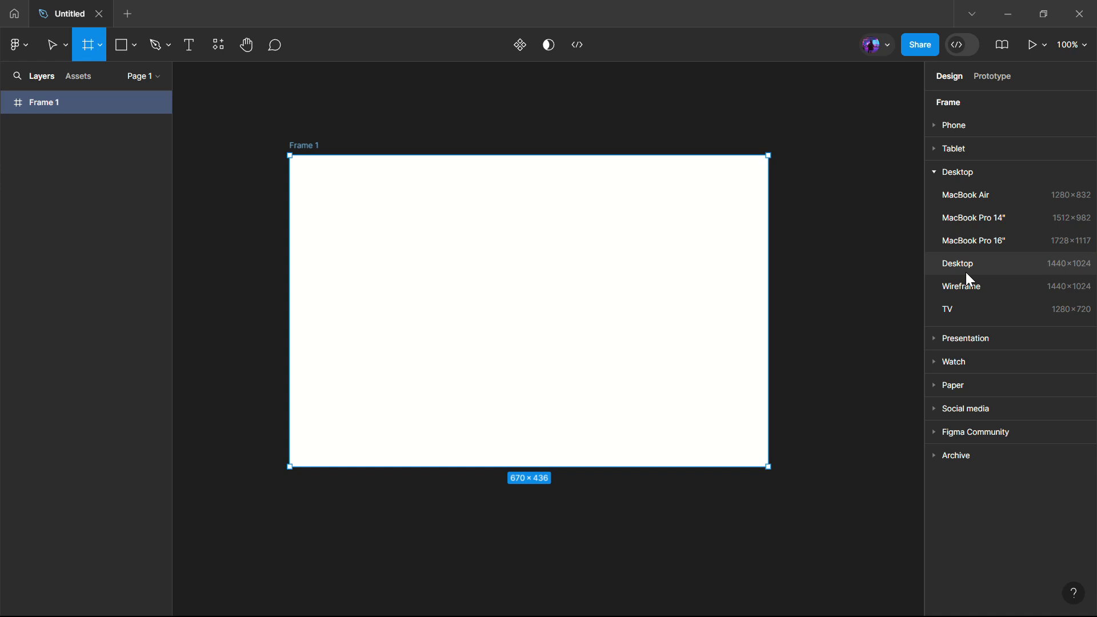
left_click(698, 275)
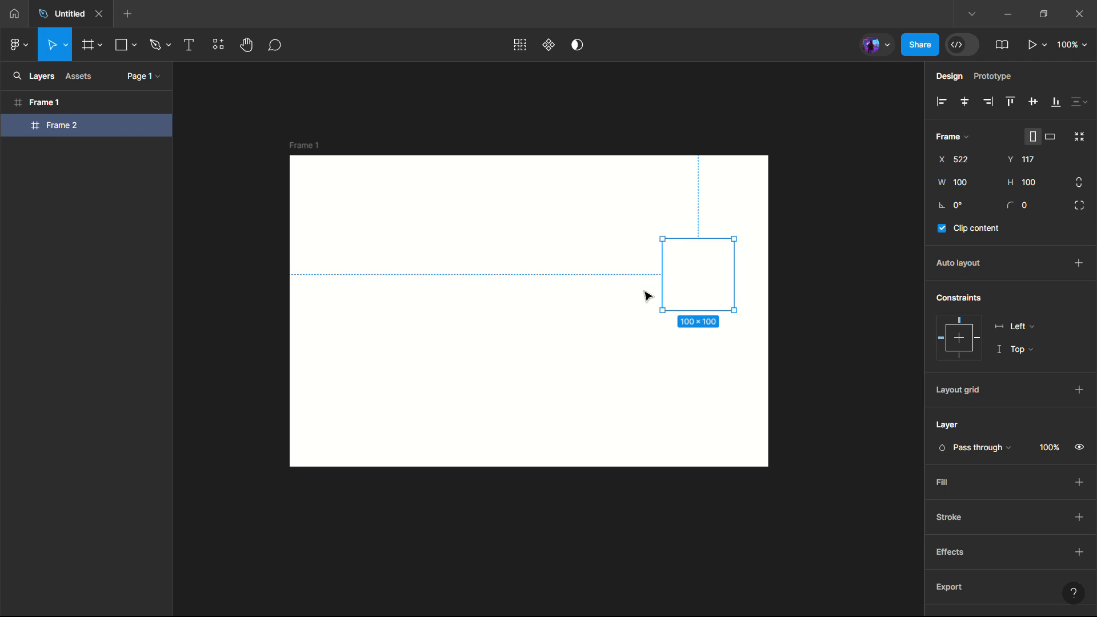
scroll(647, 297, "down", 1)
scroll(648, 296, "down", 2)
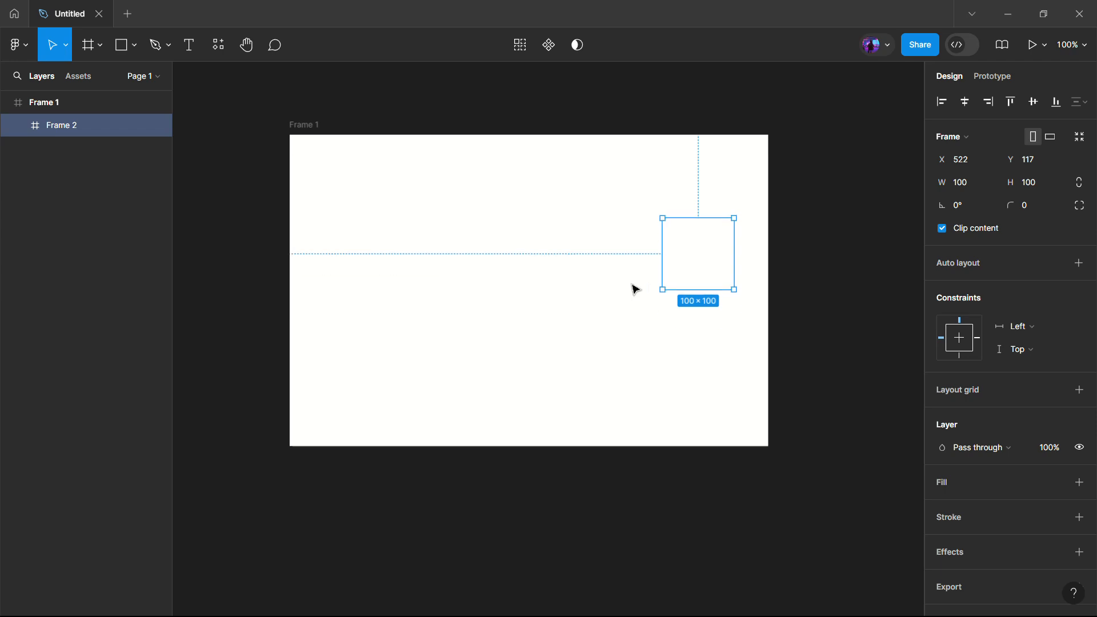
left_click(526, 245)
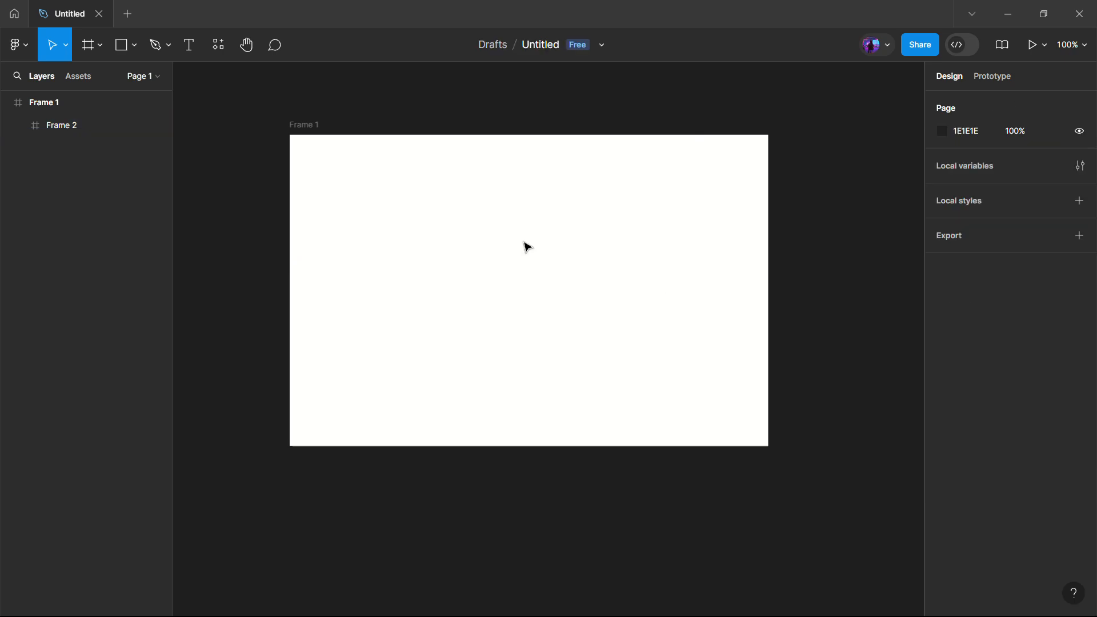
Draw a rectangle about 169 × 112 in the left half of the large frame and an ellipse to its right
left_click(135, 47)
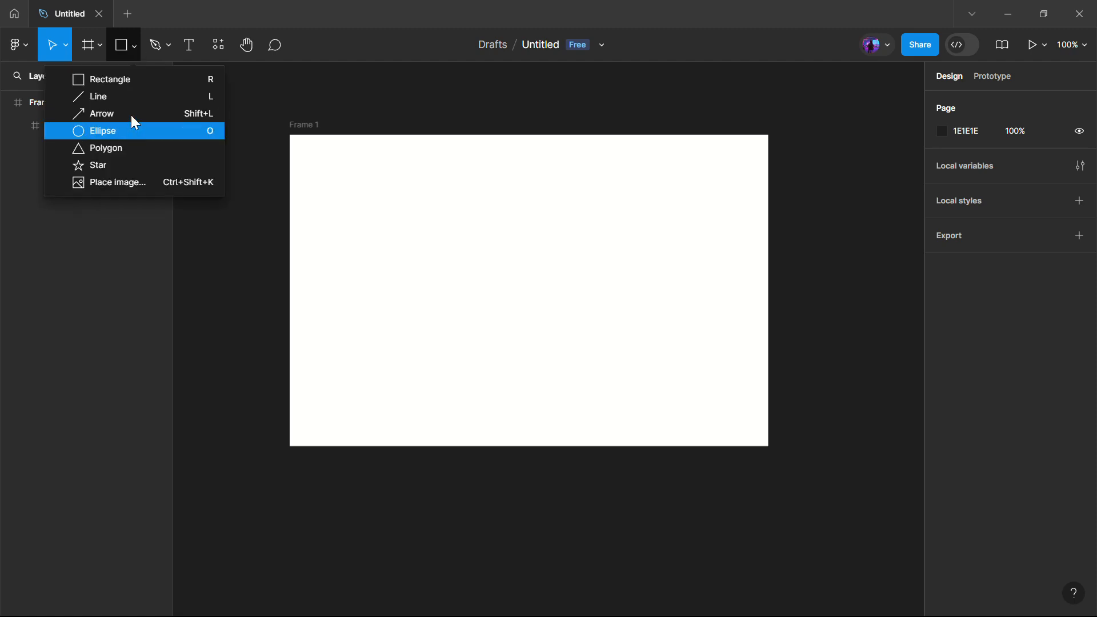
left_click(118, 81)
mouse_move(346, 223)
left_mouse_down()
mouse_move(402, 279)
mouse_move(467, 304)
left_mouse_up()
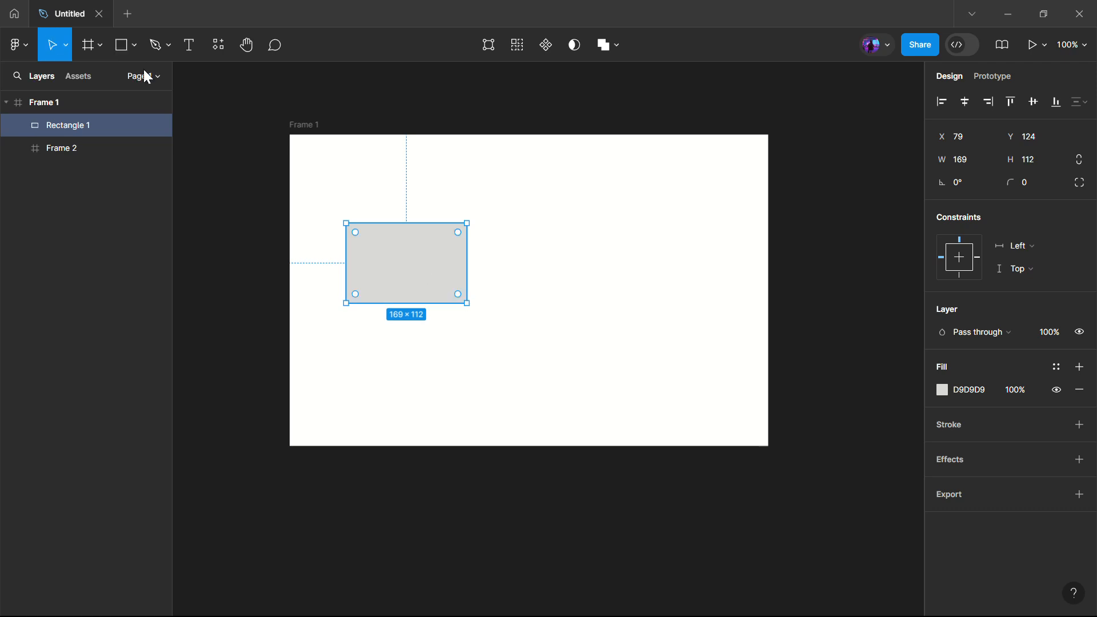
left_click(136, 47)
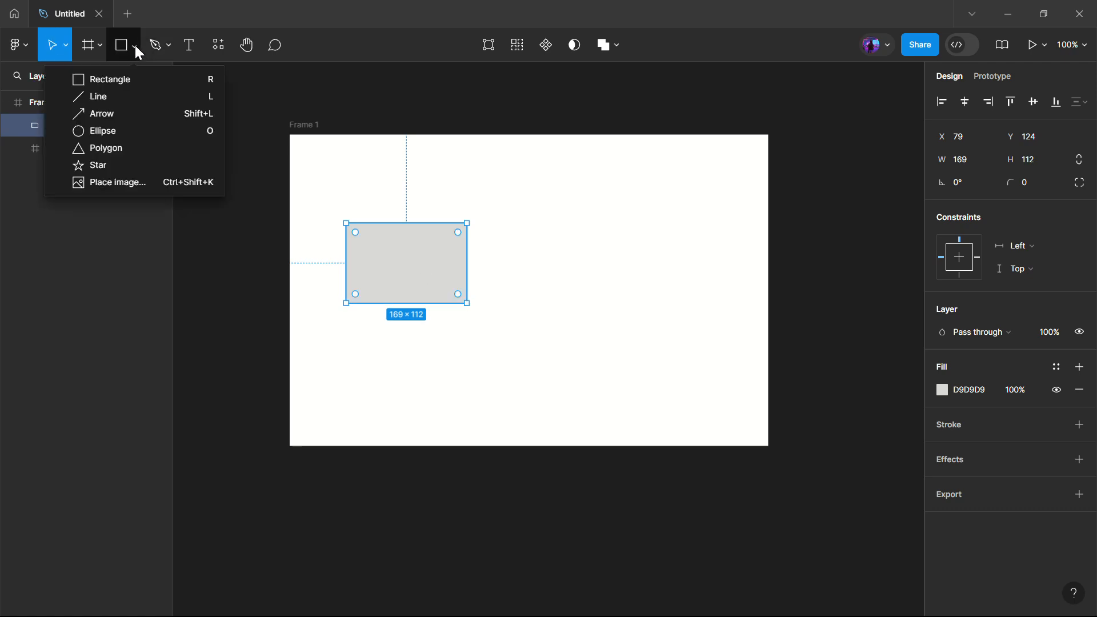
left_click(107, 132)
left_click_drag(528, 233, 636, 312)
left_click(504, 357)
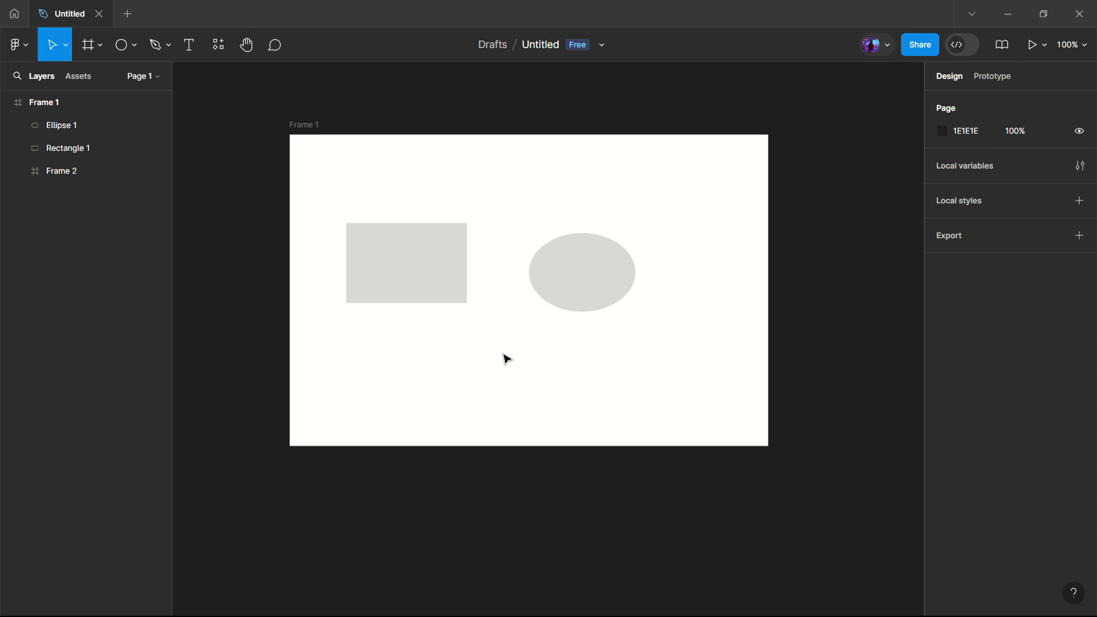
Draw a small rectangle about 145 × 38 below and between the large rectangle and the ellipse
left_click(136, 46)
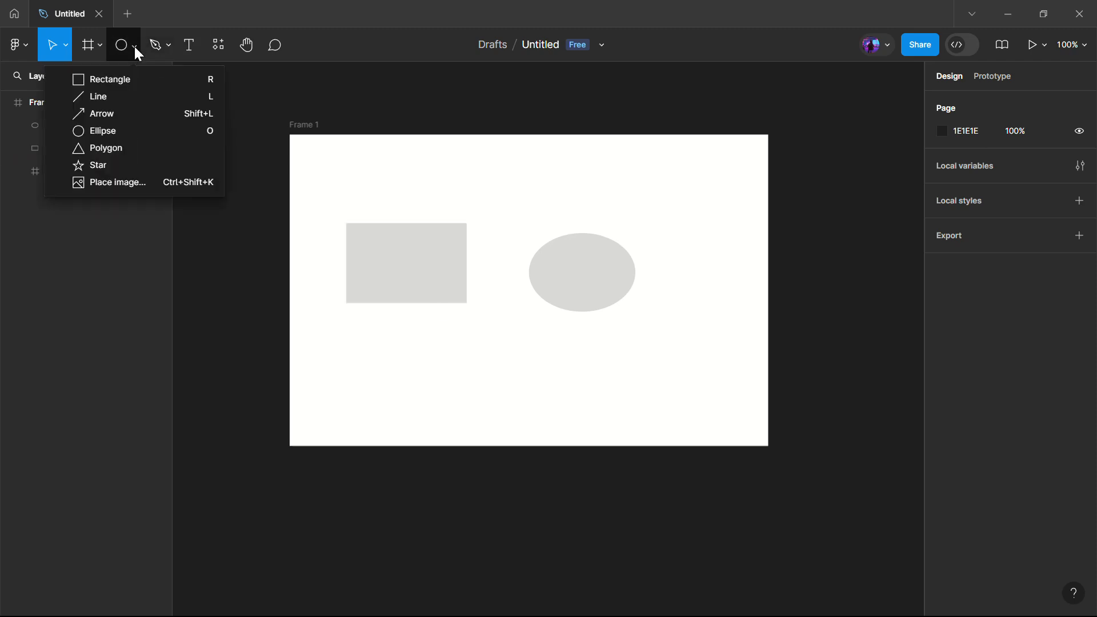
left_click(124, 77)
left_click_drag(435, 350, 539, 378)
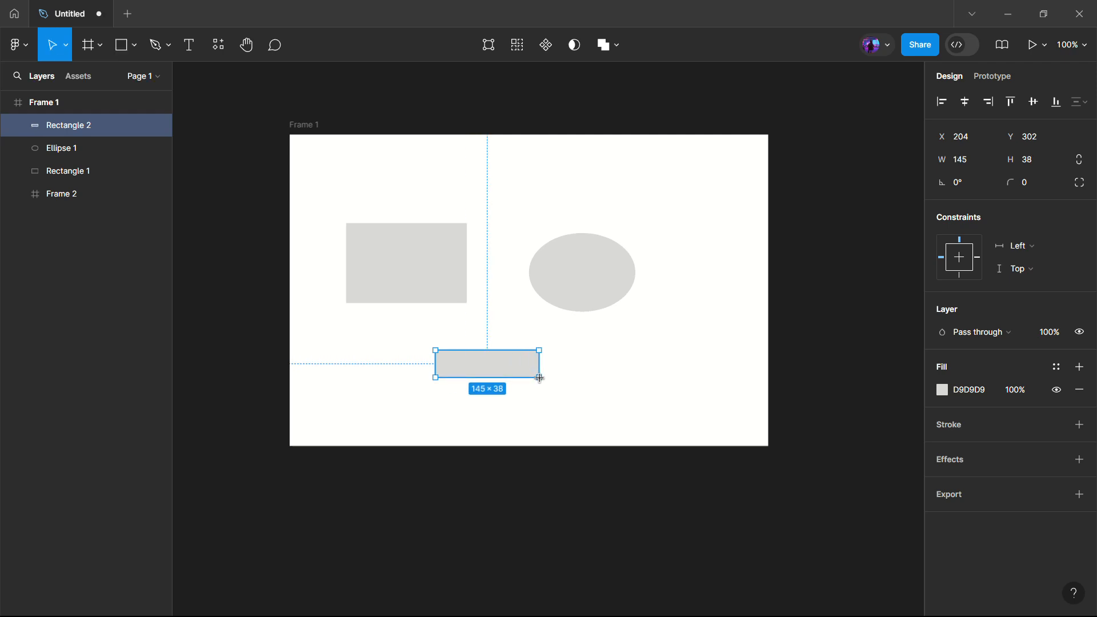
left_click(604, 382)
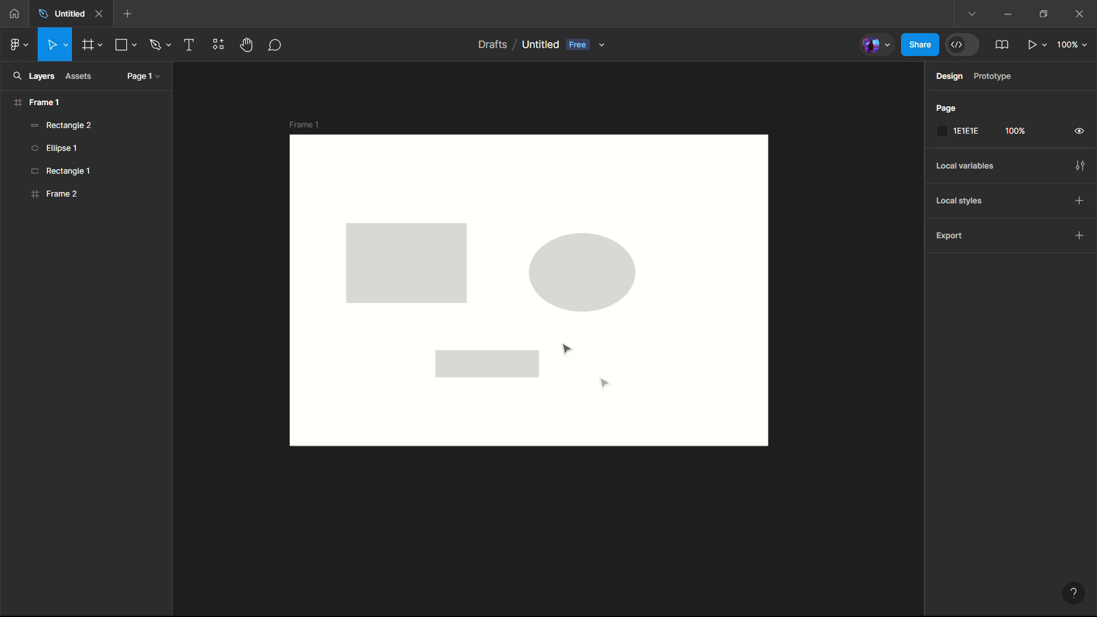
Enlarge the upper rectangle to about 191 × 117 and the ellipse to about 159 × 118
left_click(463, 300)
mouse_move(466, 303)
left_mouse_down()
mouse_move(480, 325)
mouse_move(459, 311)
mouse_move(482, 305)
left_mouse_up()
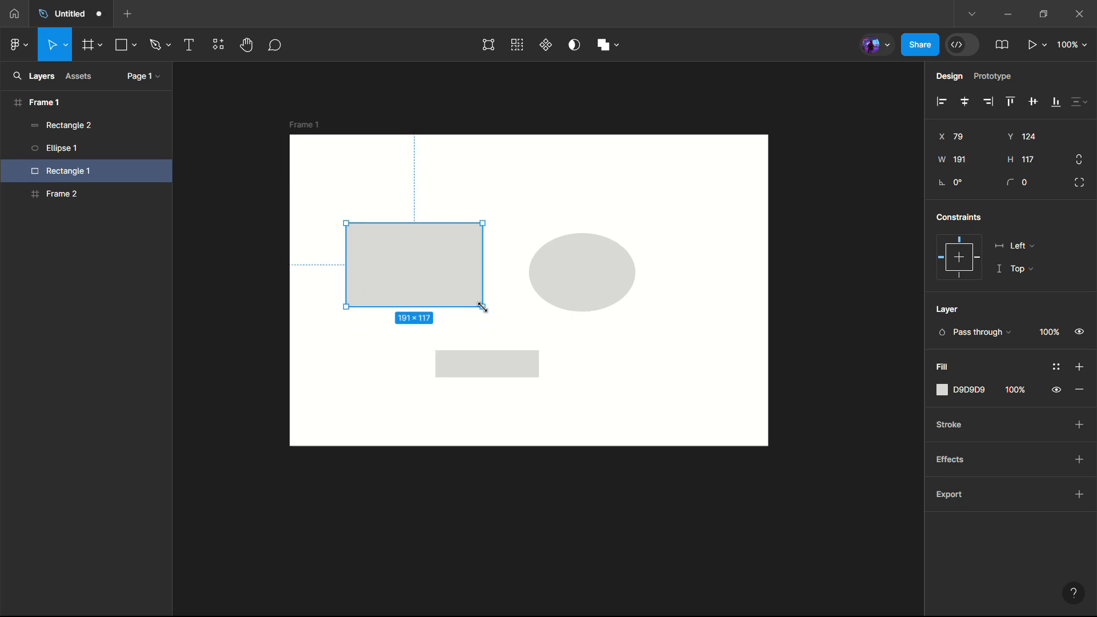
left_click(624, 242)
left_click_drag(636, 233, 644, 227)
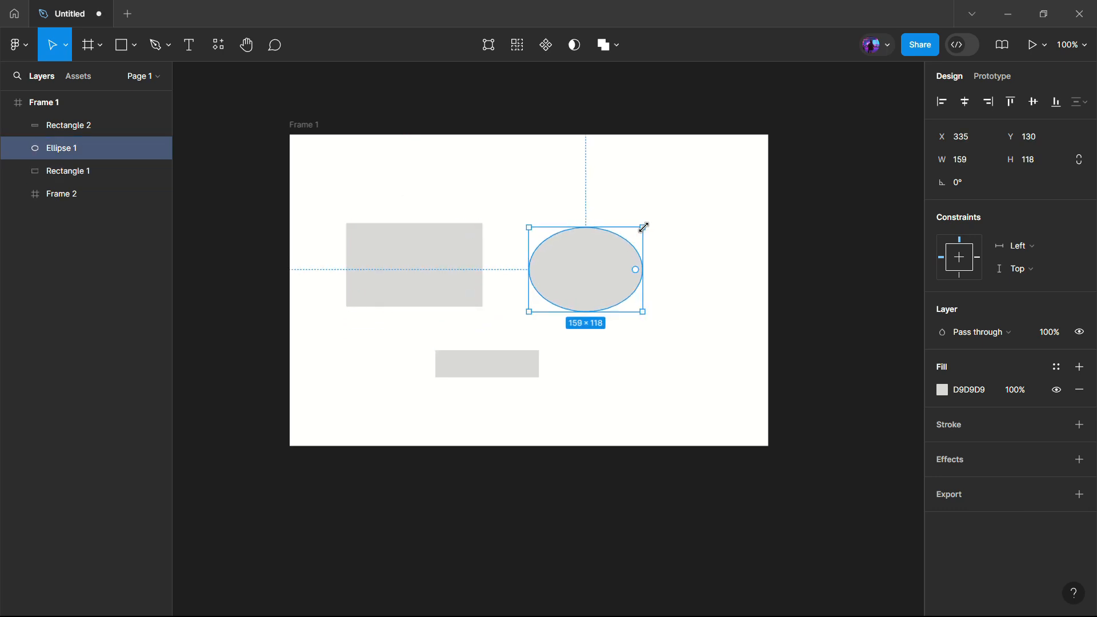
left_click(707, 294)
left_click(517, 364)
left_click(608, 361)
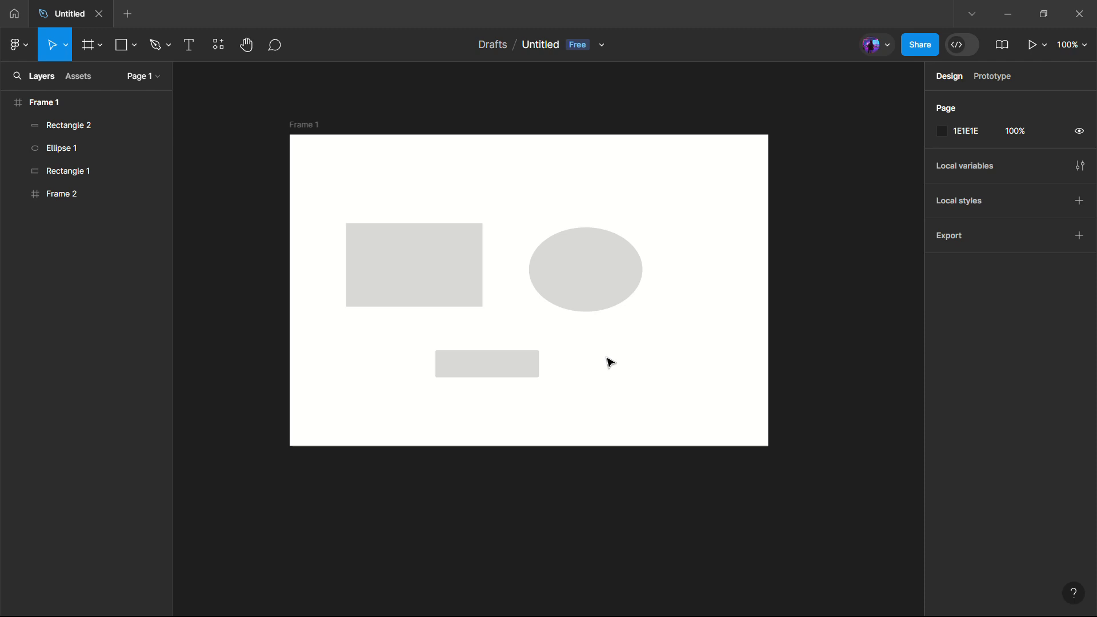
Set the corner radius of the small lower rectangle to 10
left_click(532, 365)
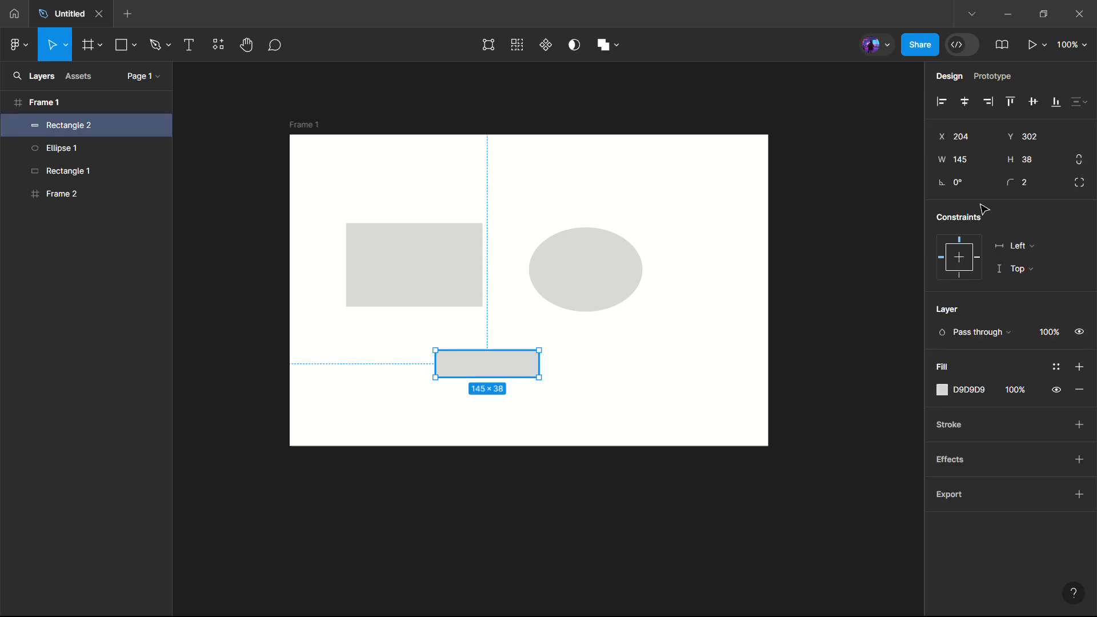
left_click(1028, 181)
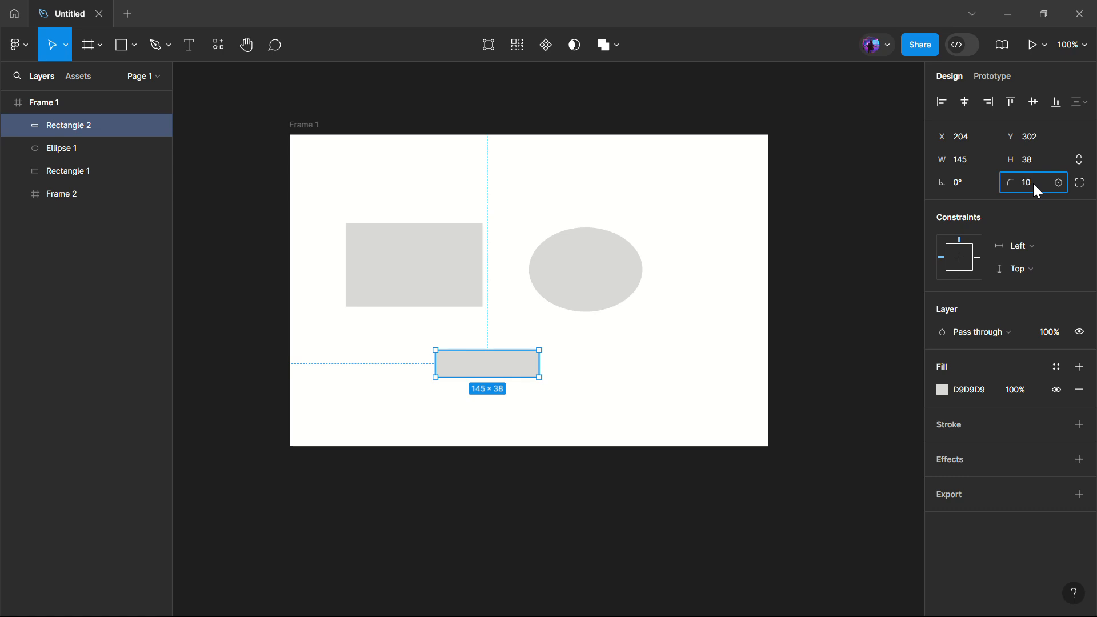
left_click(666, 345)
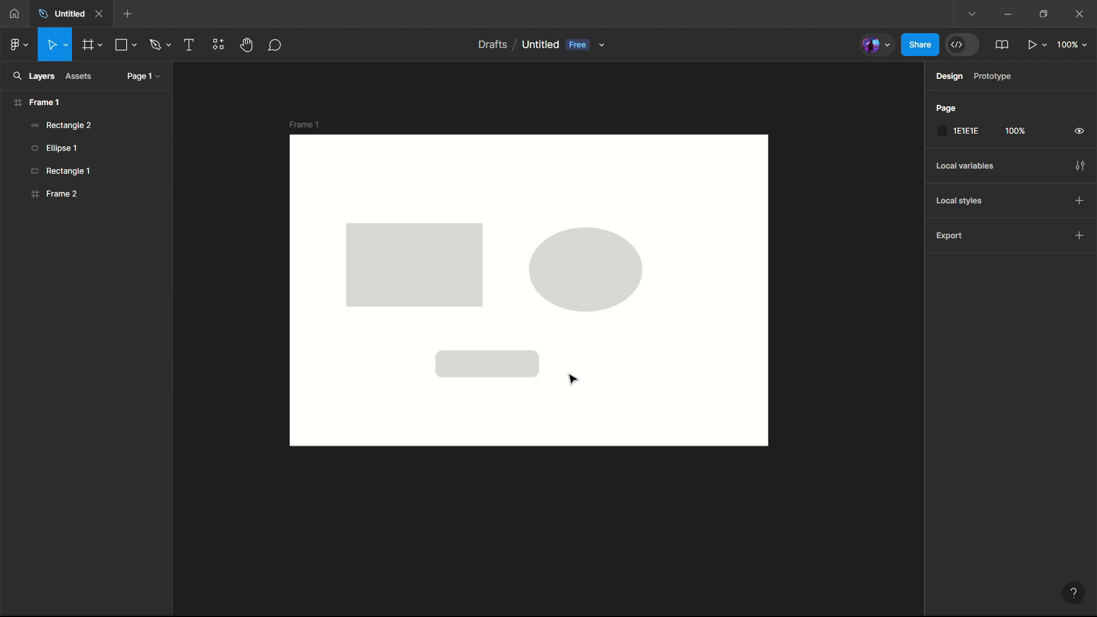
Add a text box about 174 × 37 above the shapes with the text "Figma UI/UX"
key("t")
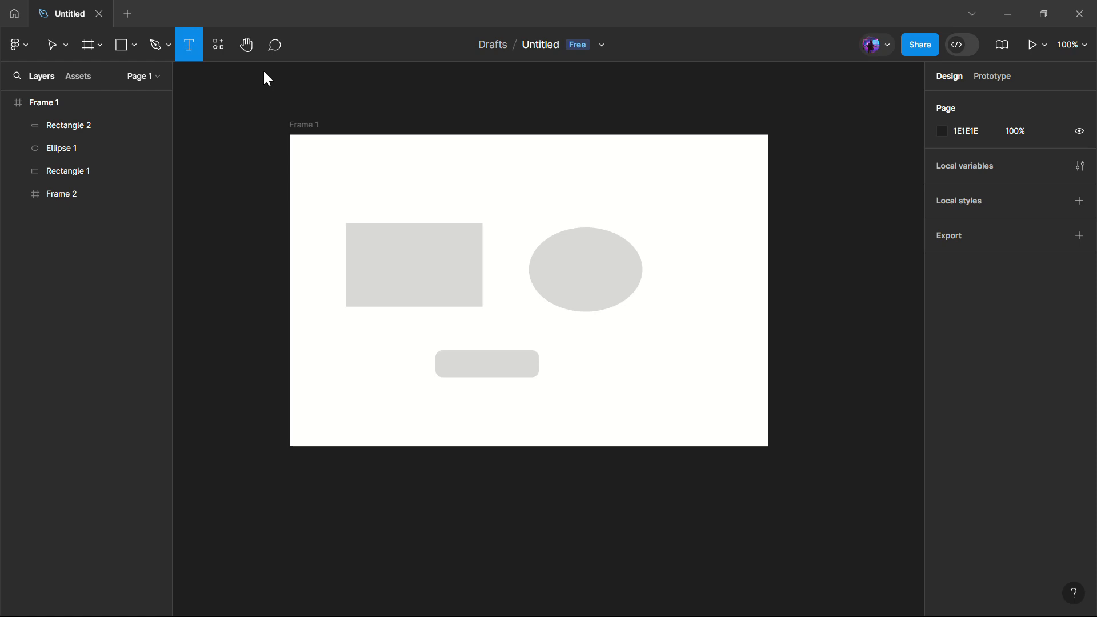
left_click_drag(448, 168, 572, 195)
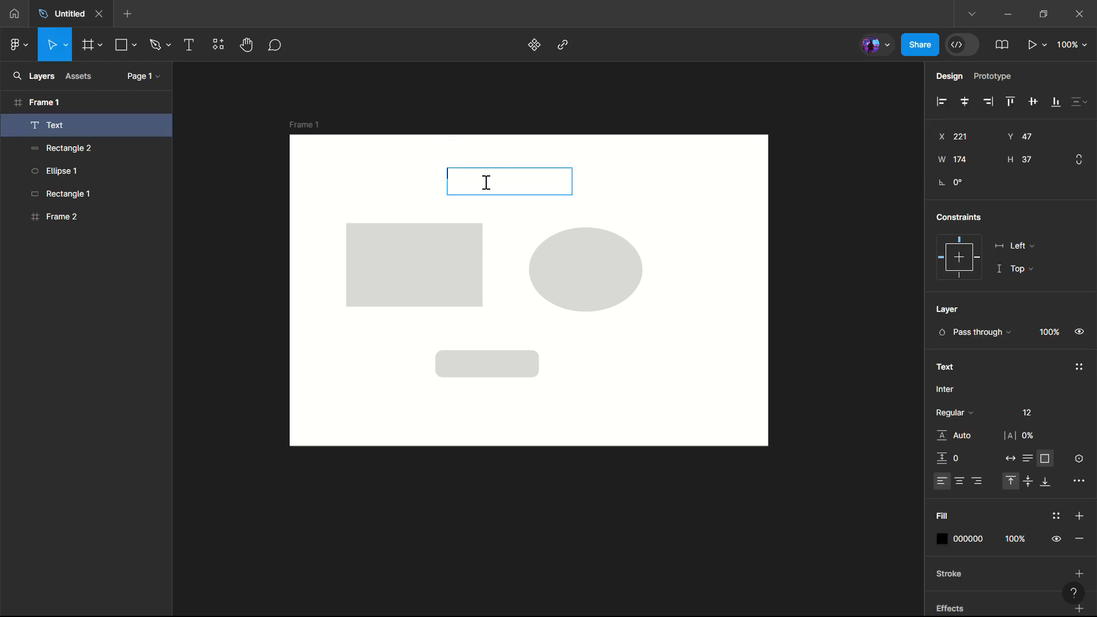
type("Figma")
type("UI/UX")
Format the "Figma UI/UX" text as Extra Bold Italic at size 20
left_click_drag(502, 174, 448, 174)
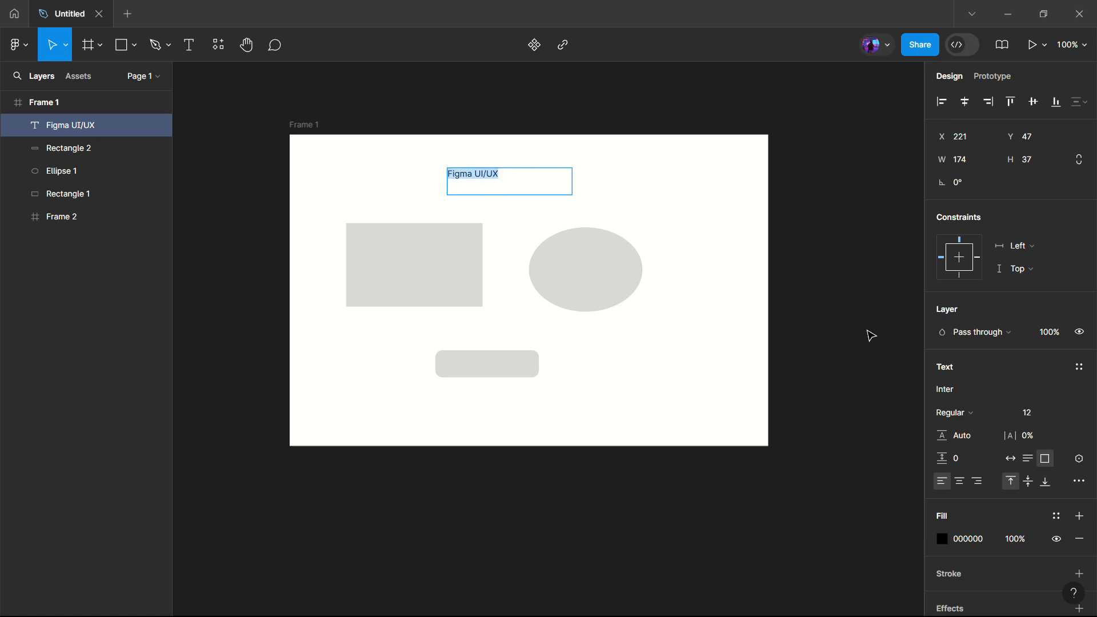
left_click(969, 413)
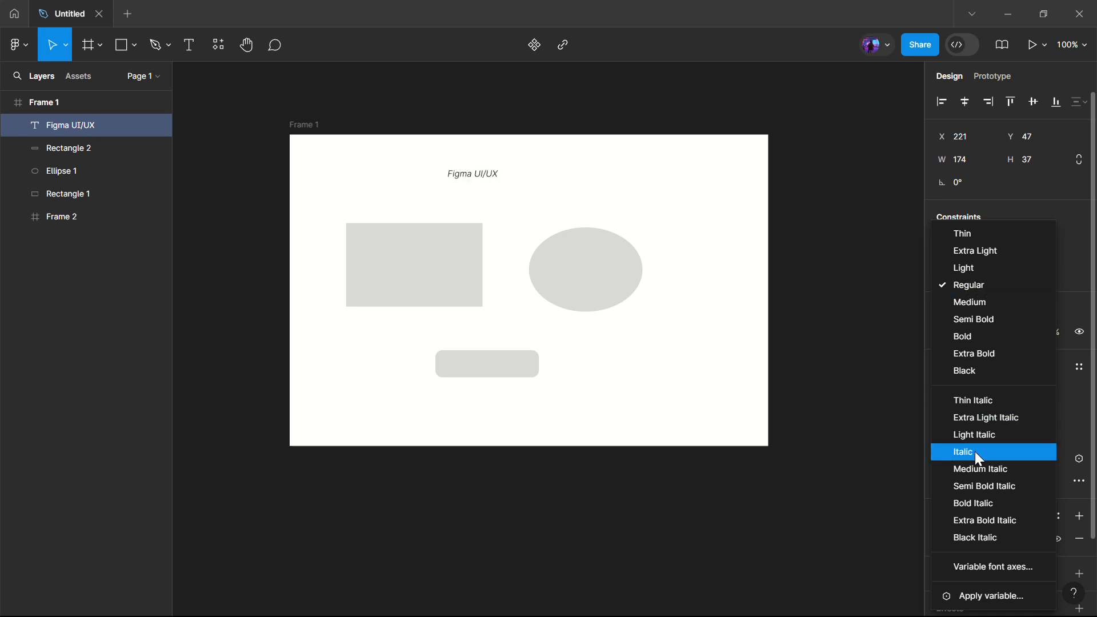
left_click(979, 523)
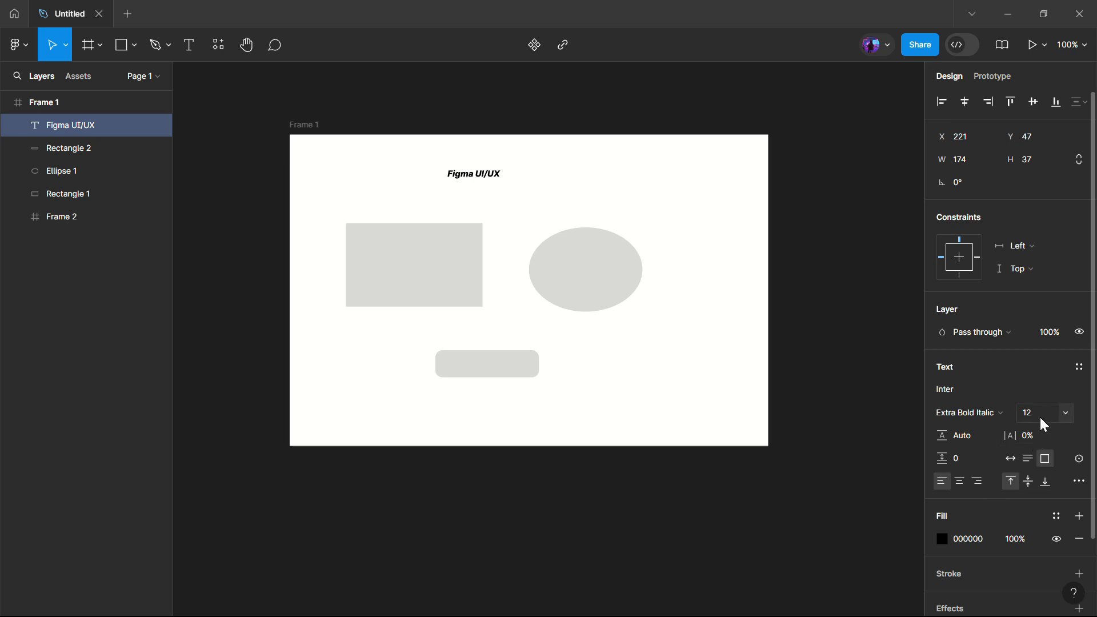
left_click(1065, 411)
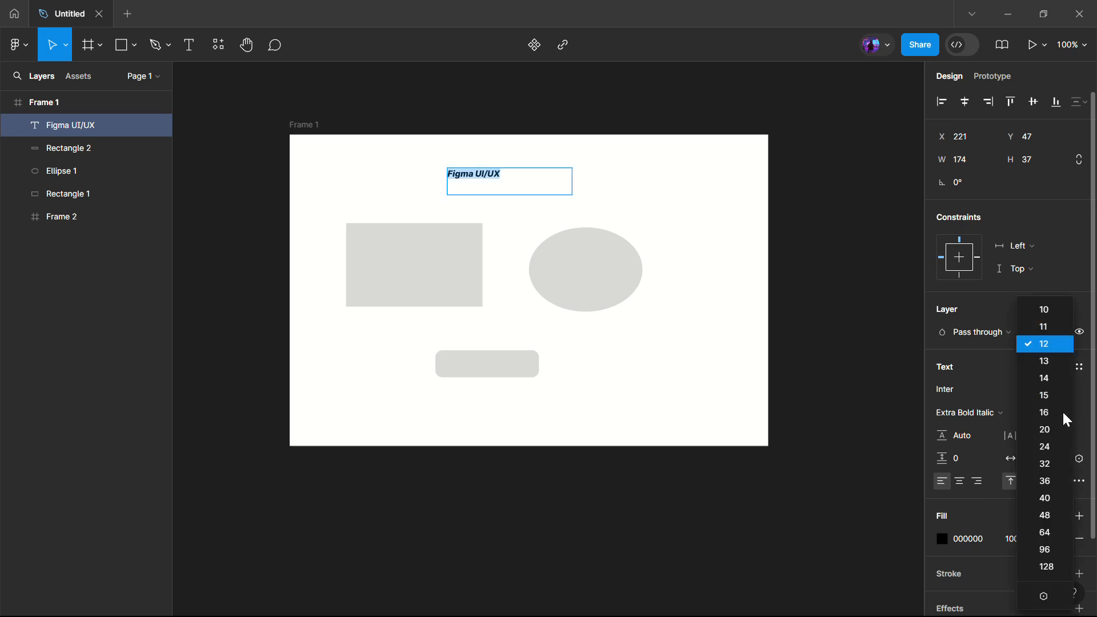
left_click(1057, 436)
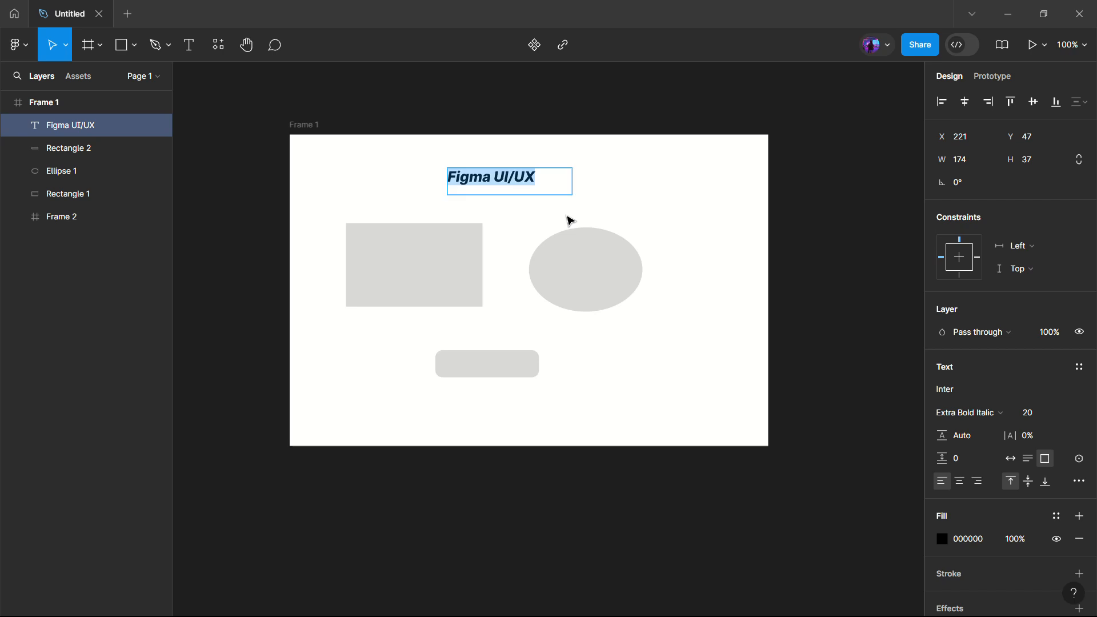
Resize the "Figma UI/UX" text box to about 174 × 40 and move it to about X 270, Y 36
left_click_drag(510, 181, 537, 179)
left_click(537, 178)
key("Escape")
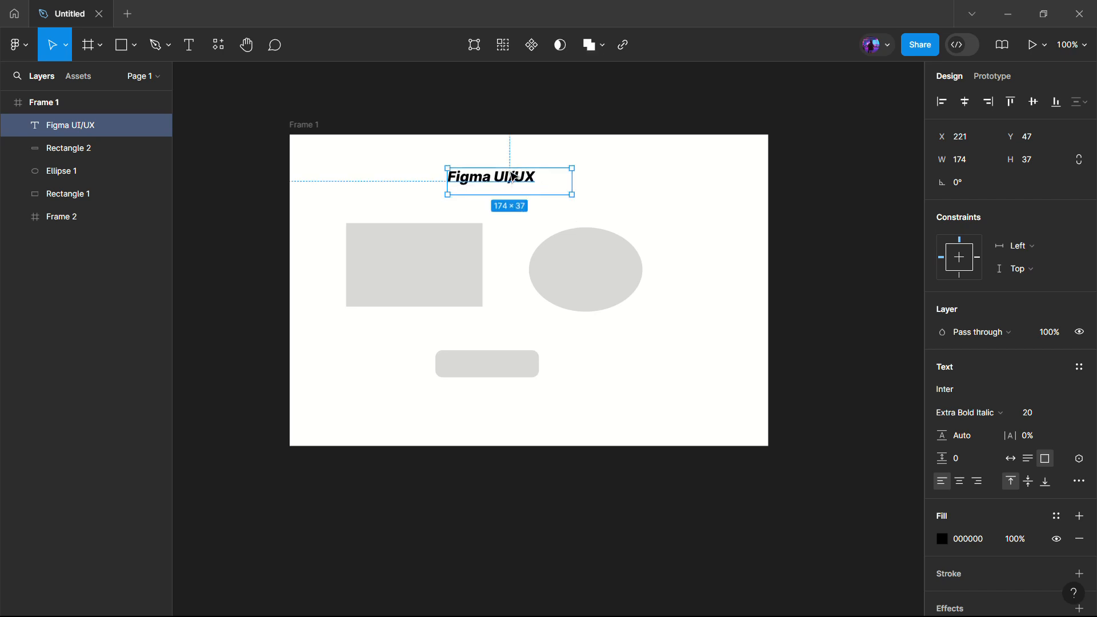
left_click_drag(528, 167, 536, 165)
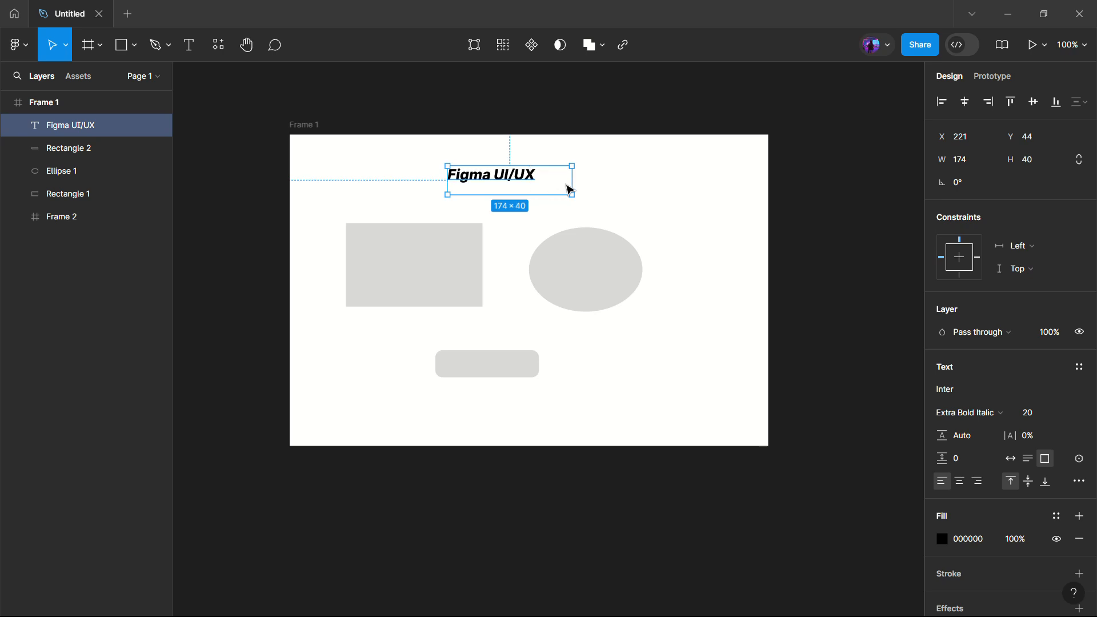
left_click_drag(537, 174, 550, 175)
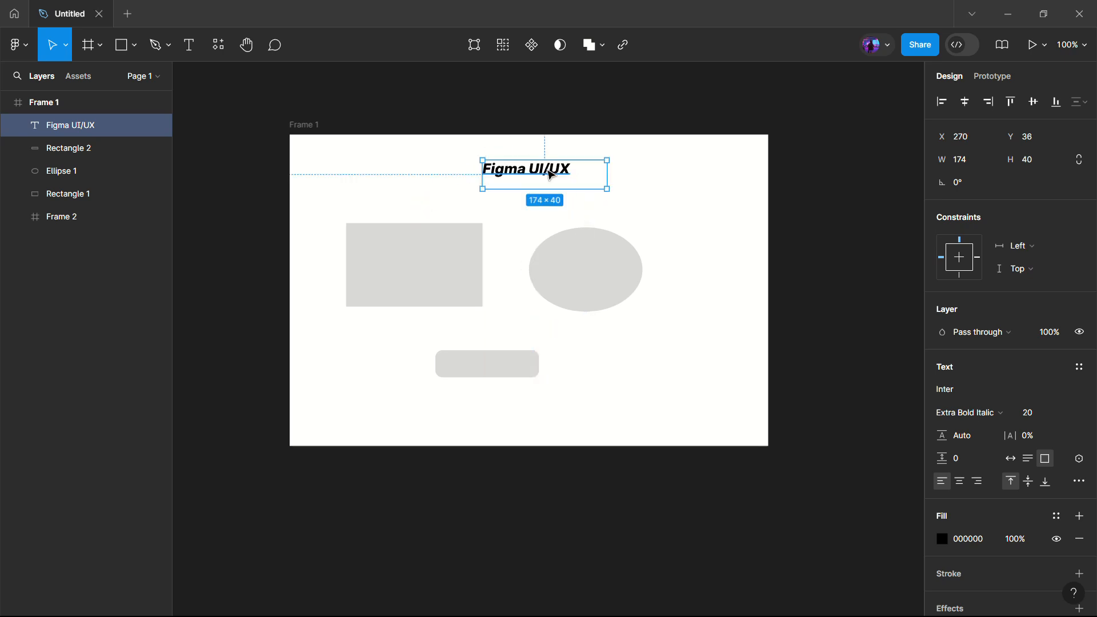
Try a linear gradient on the ellipse, and give it a solid pink fill of EBA4A4 instead
left_click(642, 397)
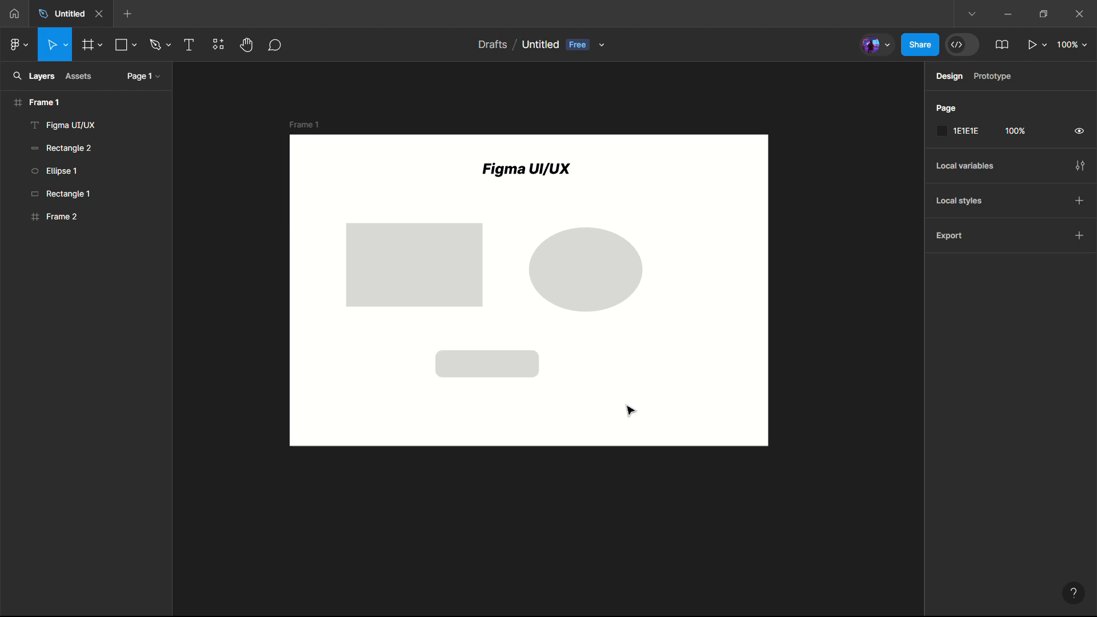
left_click(635, 277)
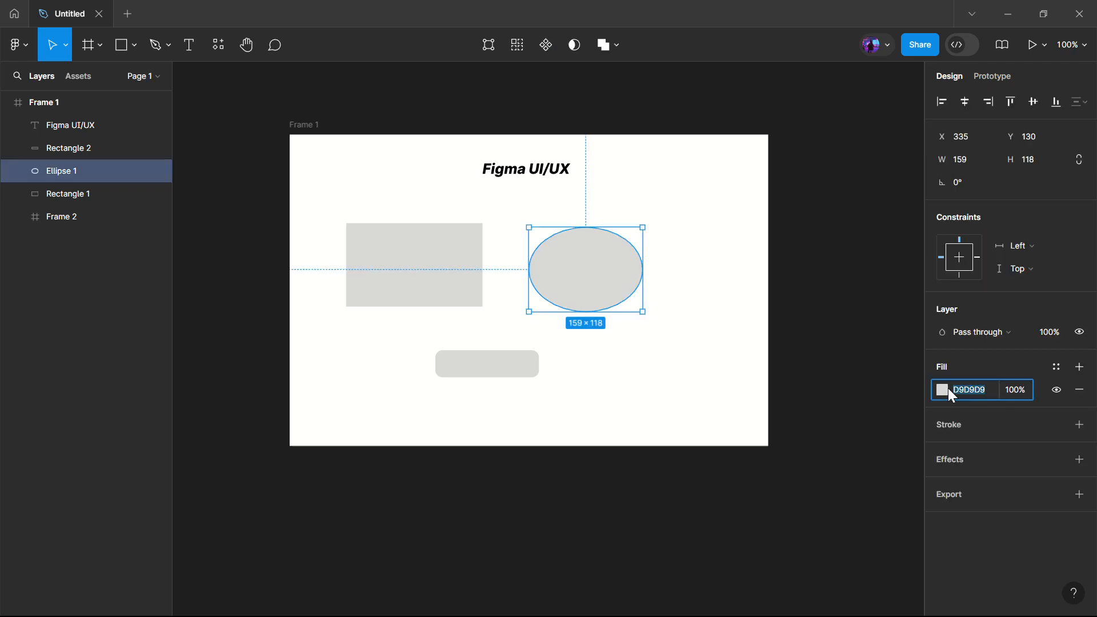
left_click(942, 390)
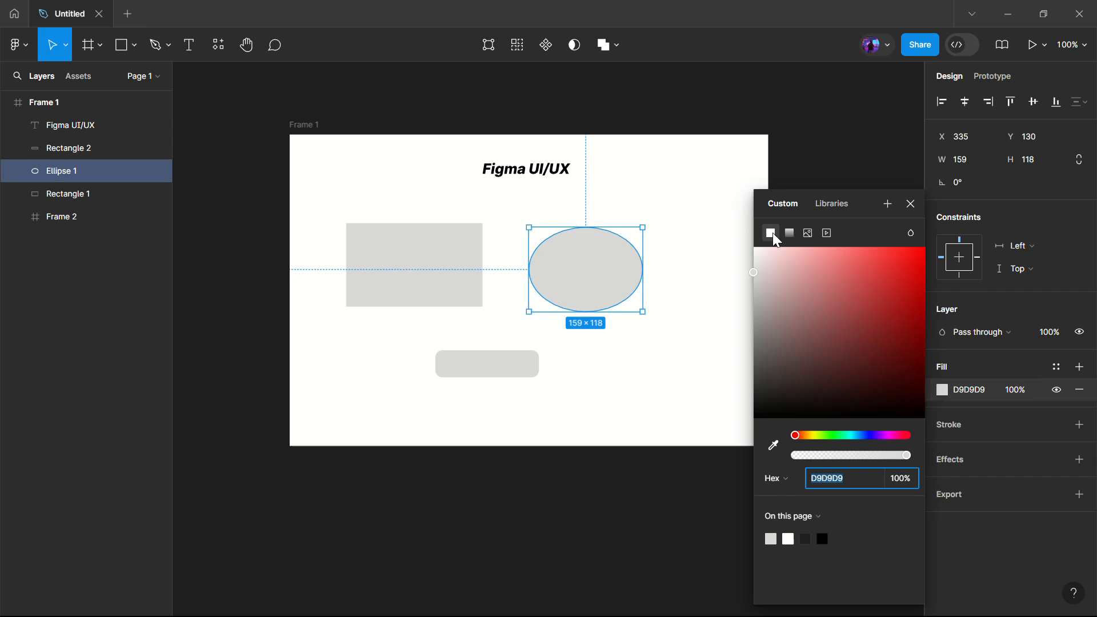
left_click(789, 233)
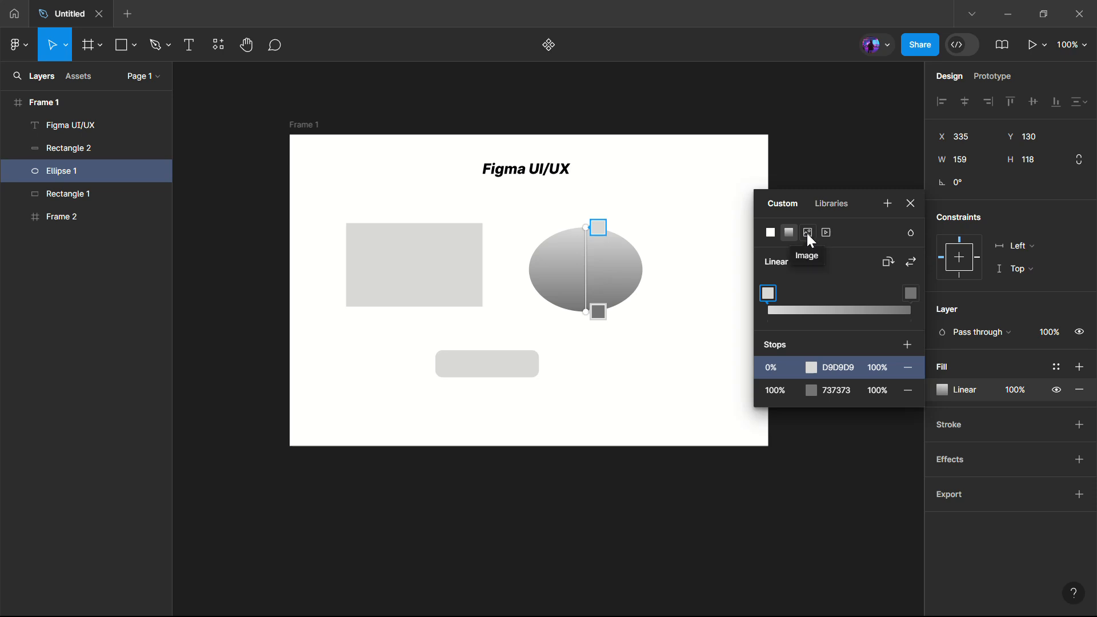
left_click(773, 236)
left_click(805, 262)
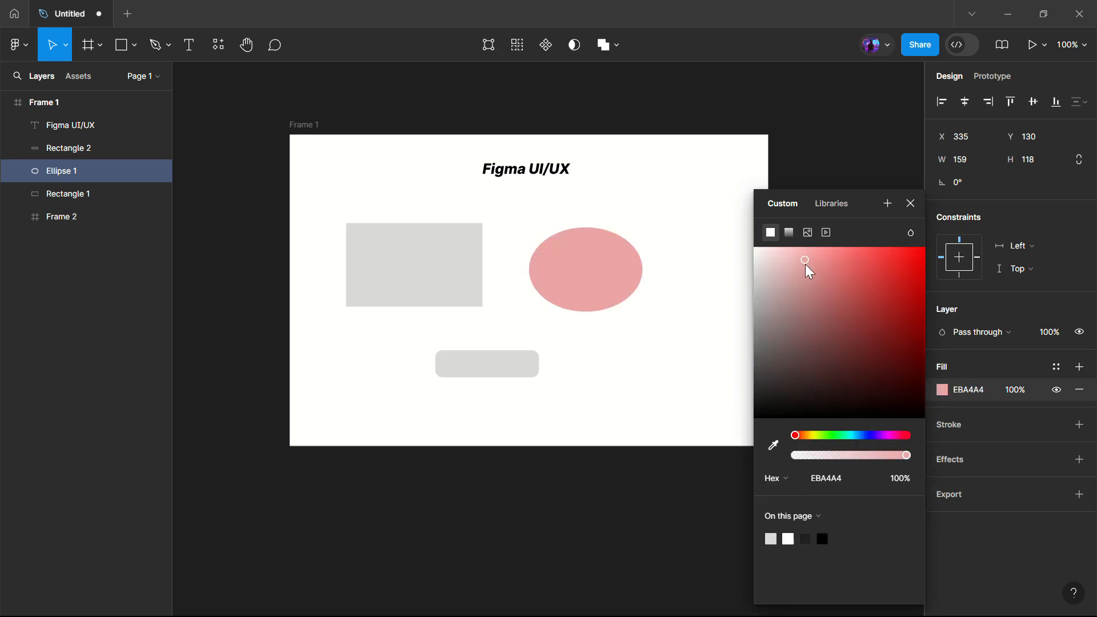
left_click(673, 274)
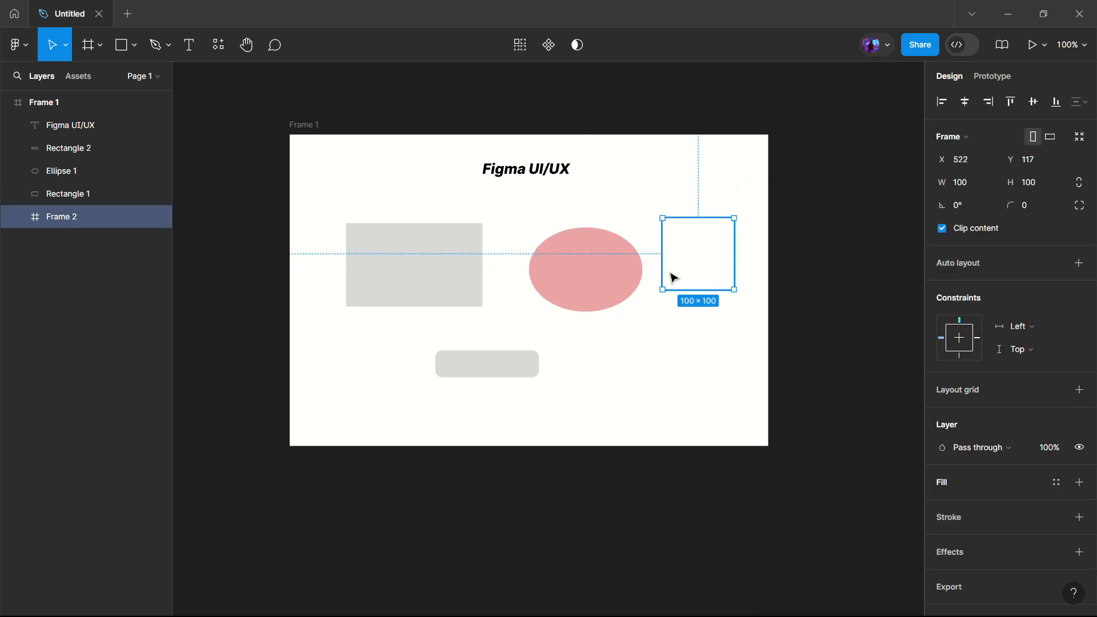
left_click(640, 368)
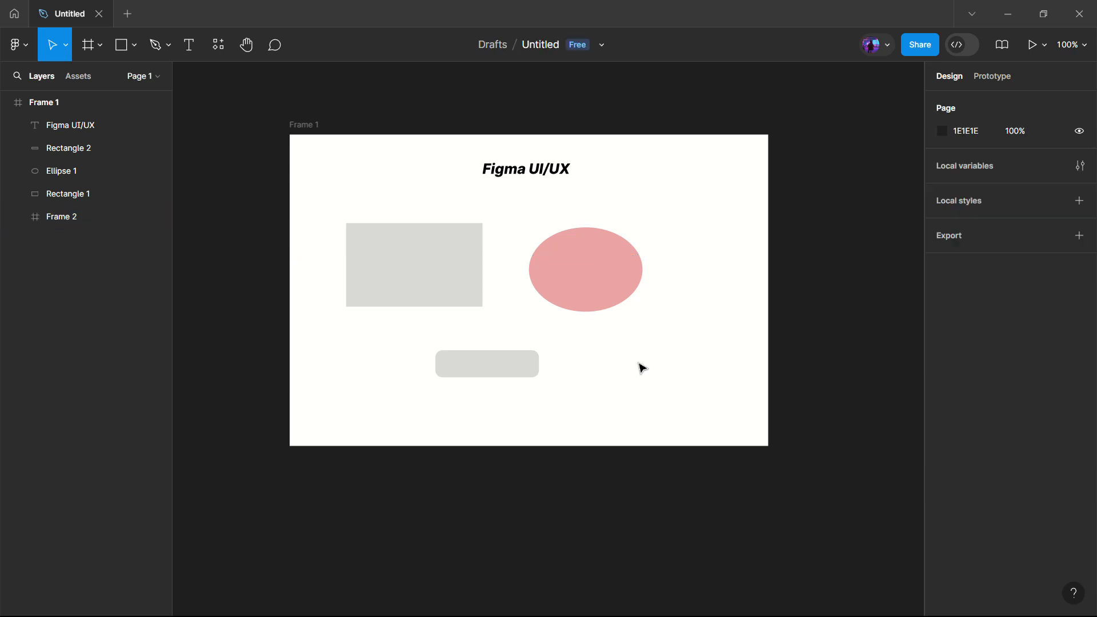
View the prototype settings and move the pink ellipse to about X 357, Y 142 within Frame 1
left_click(994, 77)
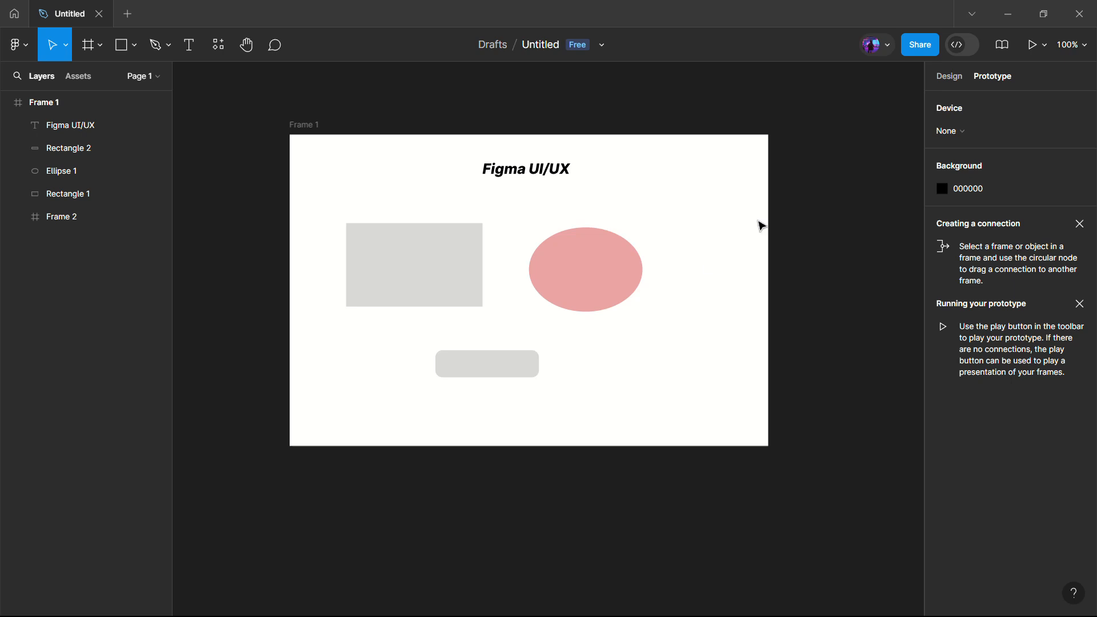
mouse_move(599, 289)
left_mouse_down()
mouse_move(513, 296)
mouse_move(615, 301)
left_mouse_up()
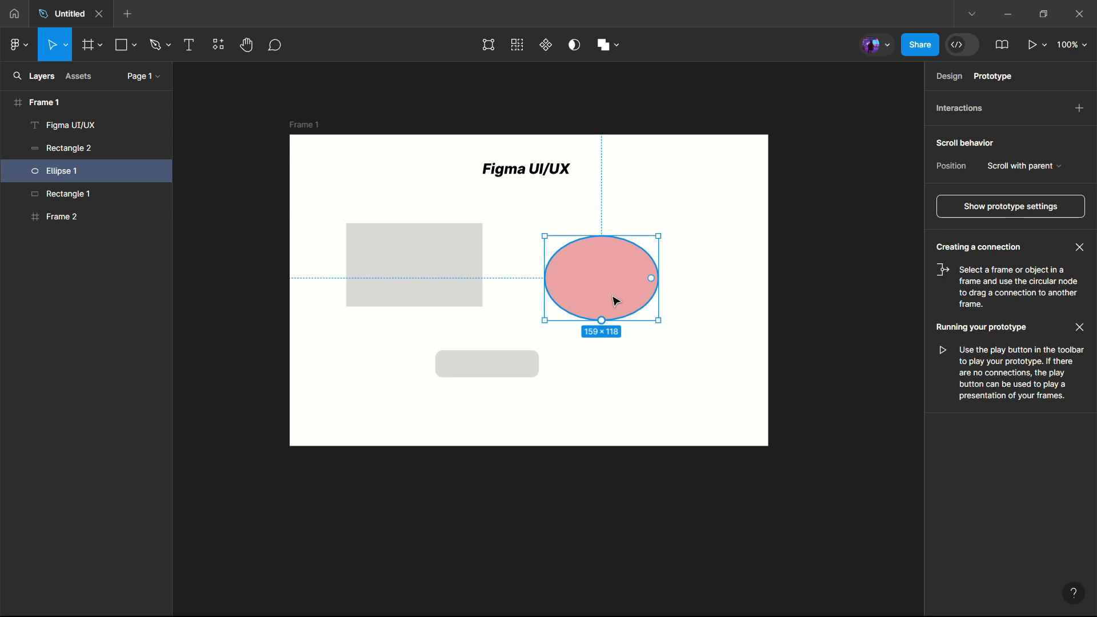
left_click(945, 76)
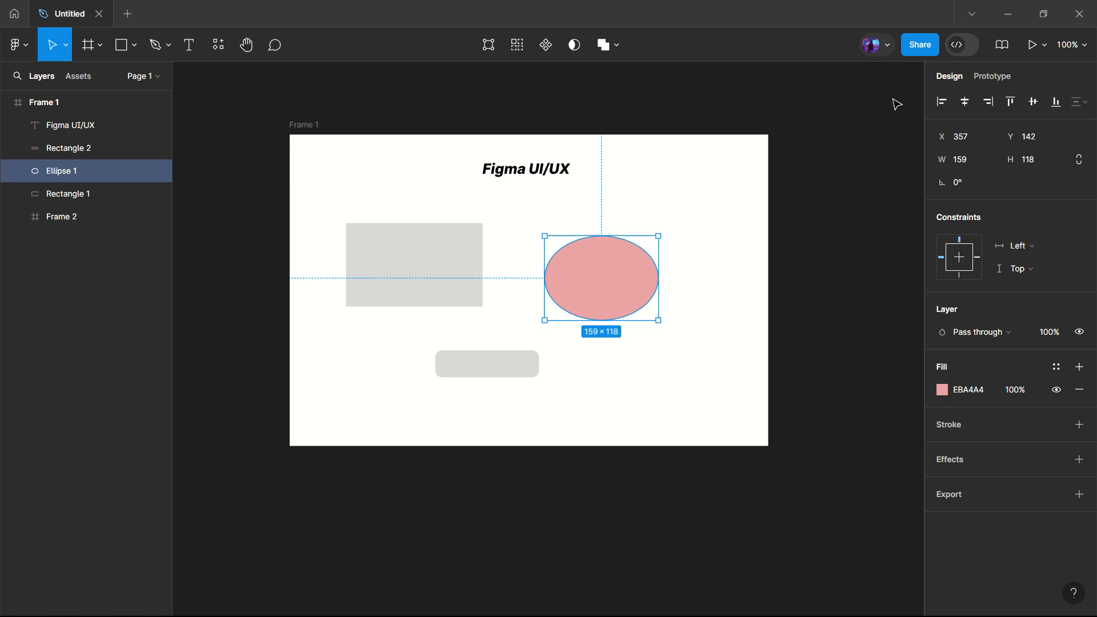
left_click(722, 234)
left_click(660, 351)
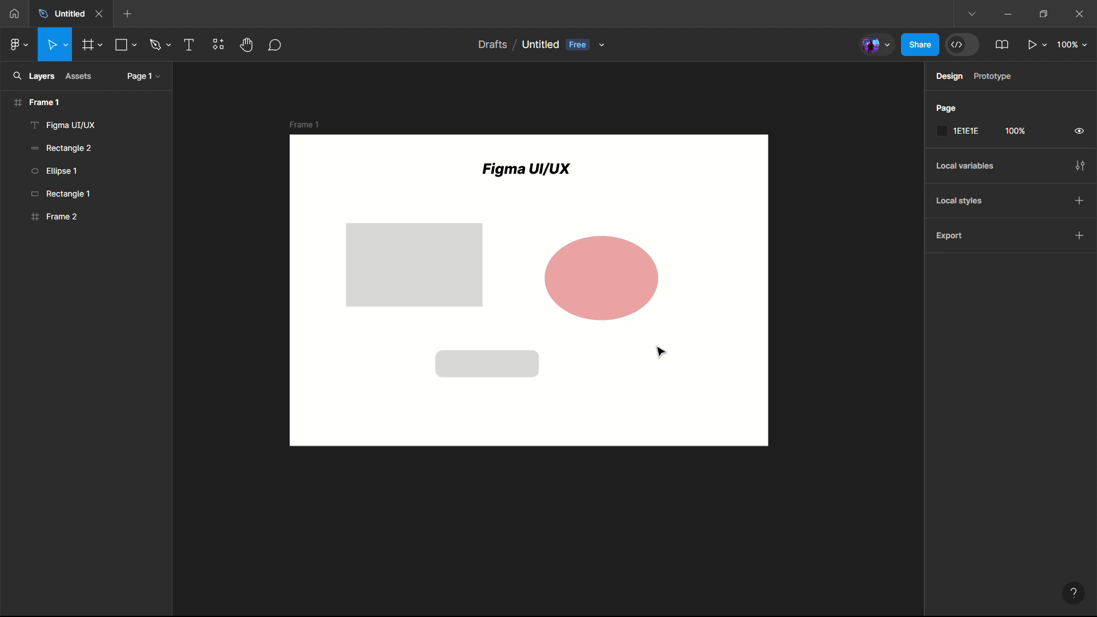
Open the sharing options for the Untitled file and copy its share link
left_click(921, 45)
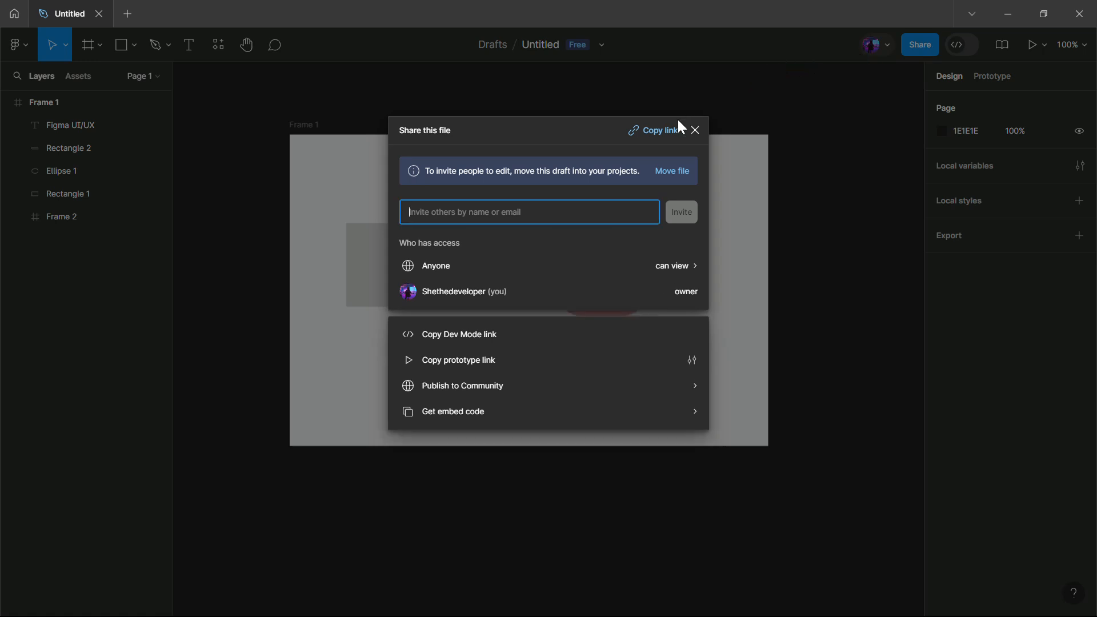
left_click(660, 131)
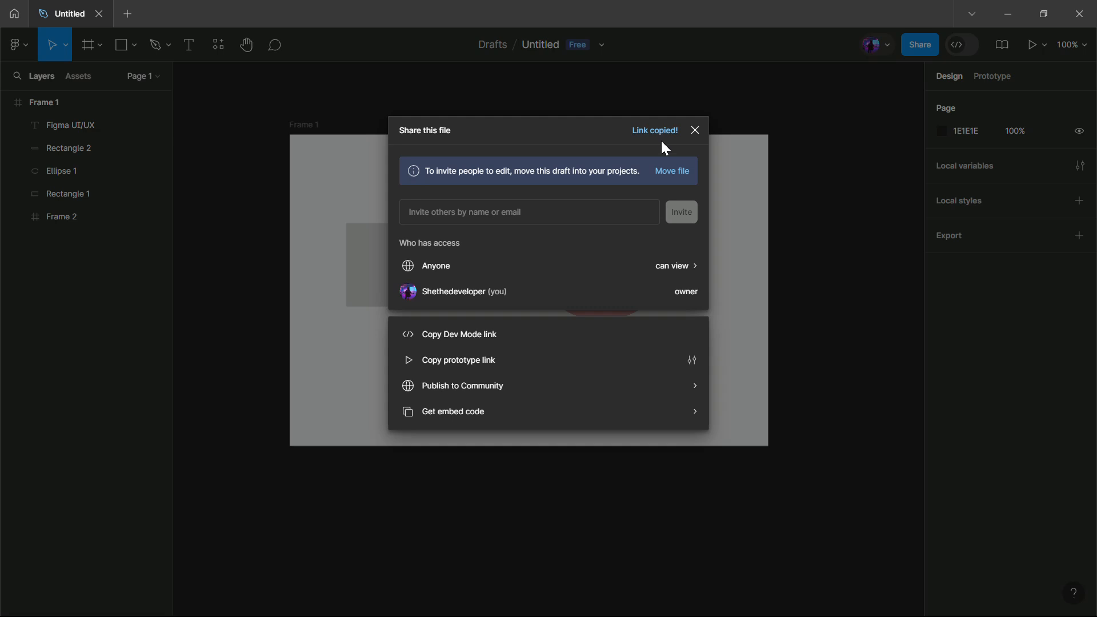
left_click(576, 214)
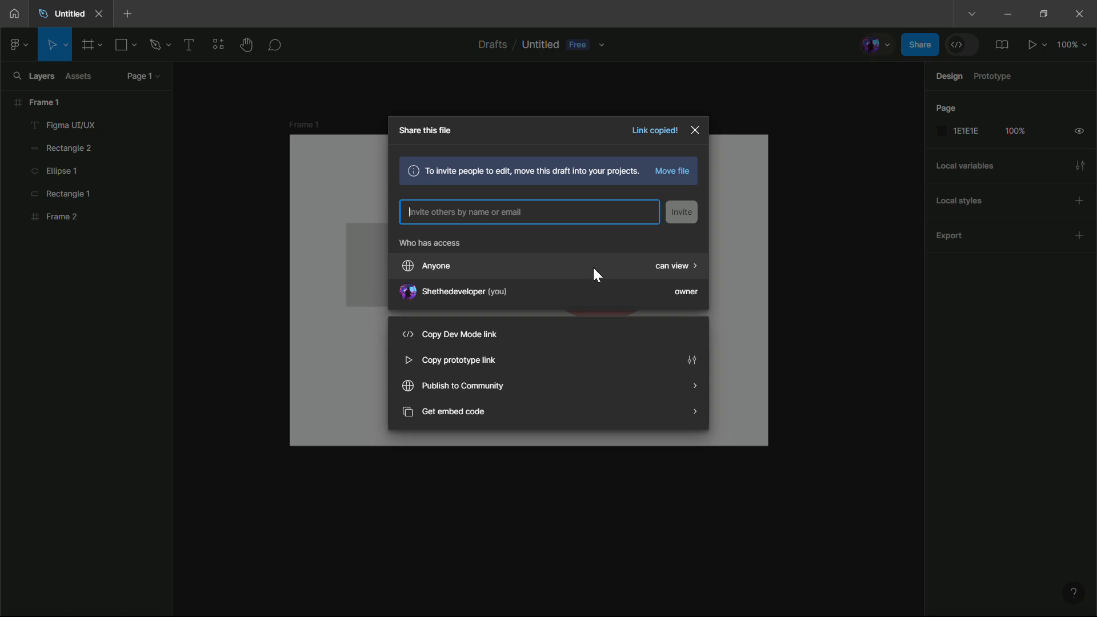
Restrict access to the file to "Only invited people" and save the share settings
left_click(647, 272)
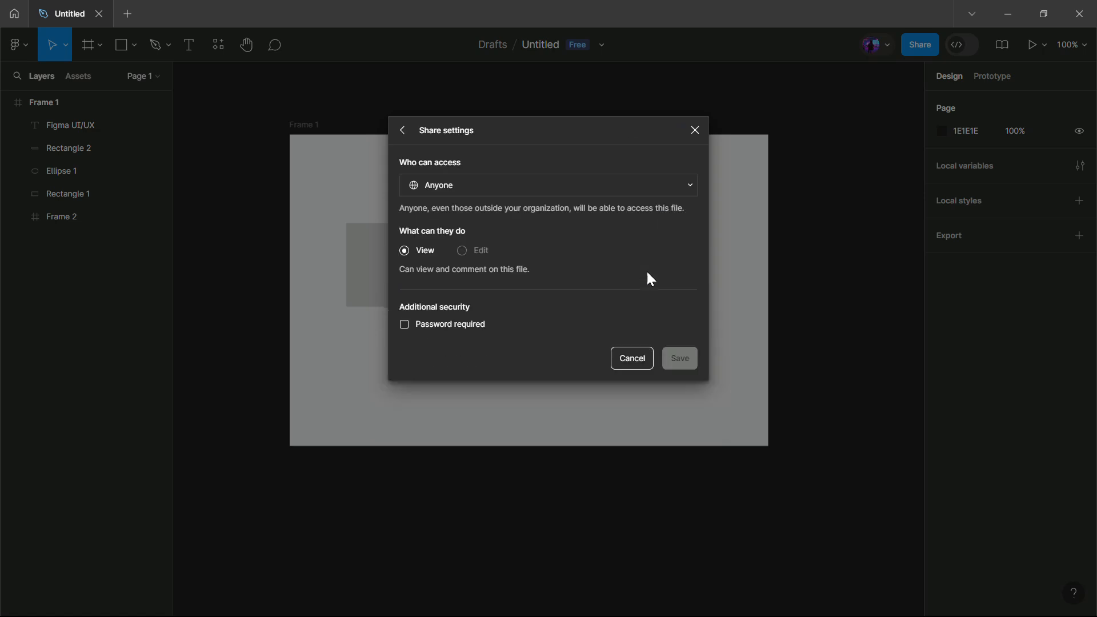
left_click(528, 189)
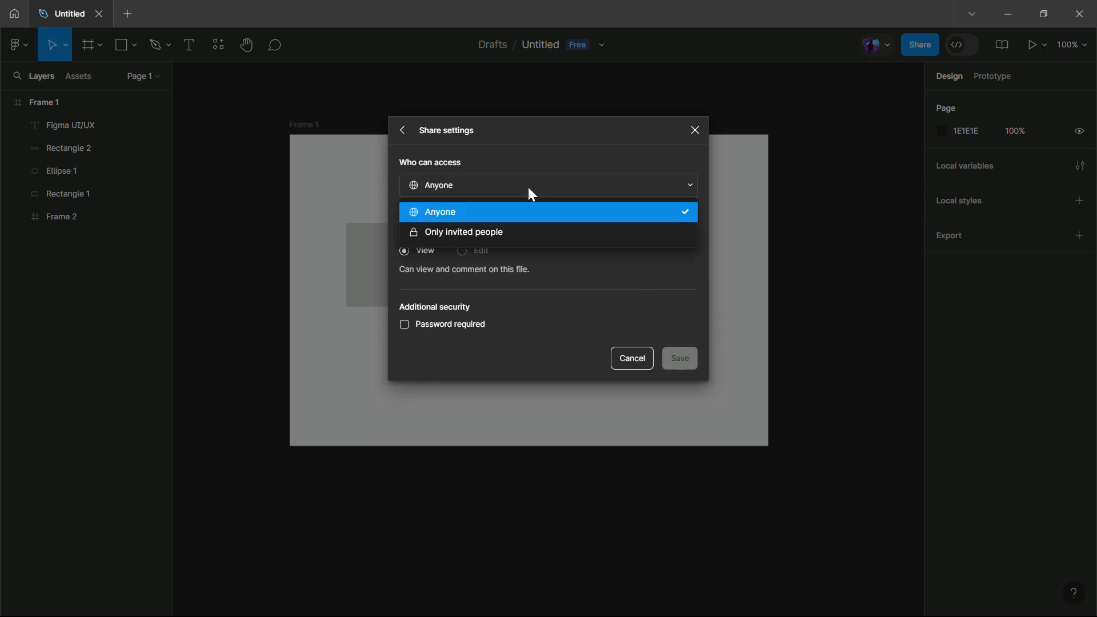
left_click(494, 231)
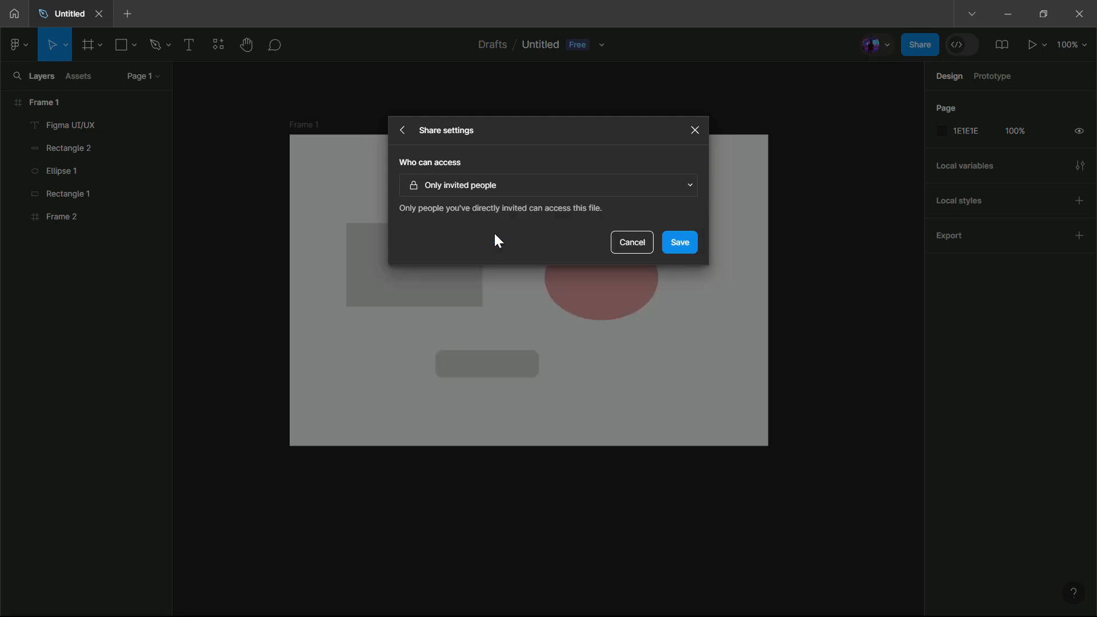
left_click(677, 249)
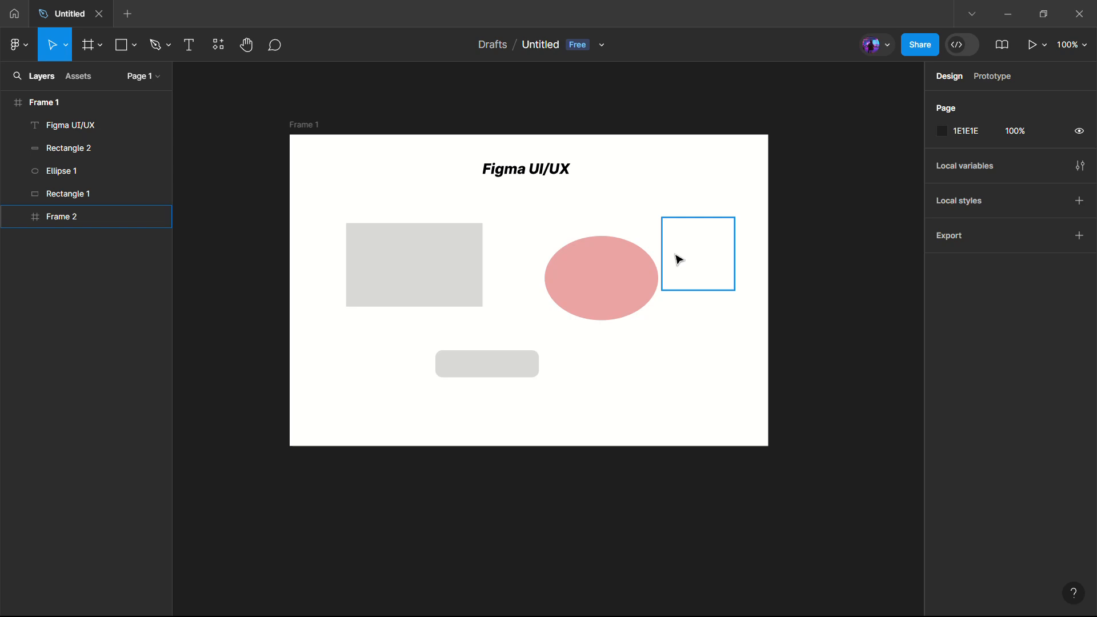